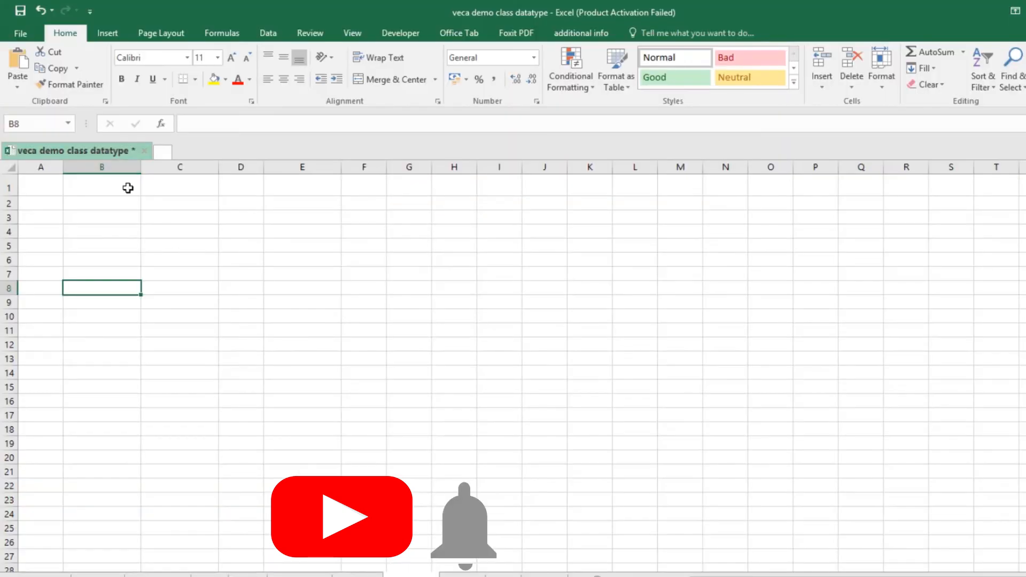
Undo the last change to restore the question text in row 1, and enter the heading "general format" in B3.
{"action": "key", "text": "ctrl+z"}
{"action": "left_click", "coordinate": [137, 243]}
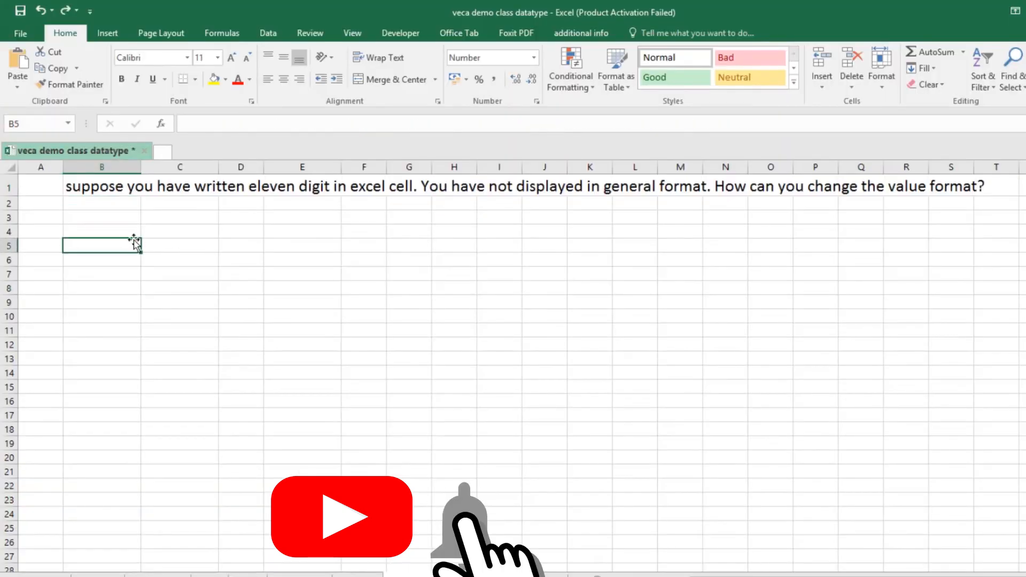
{"action": "left_click", "coordinate": [106, 219]}
{"action": "type", "text": "general format"}
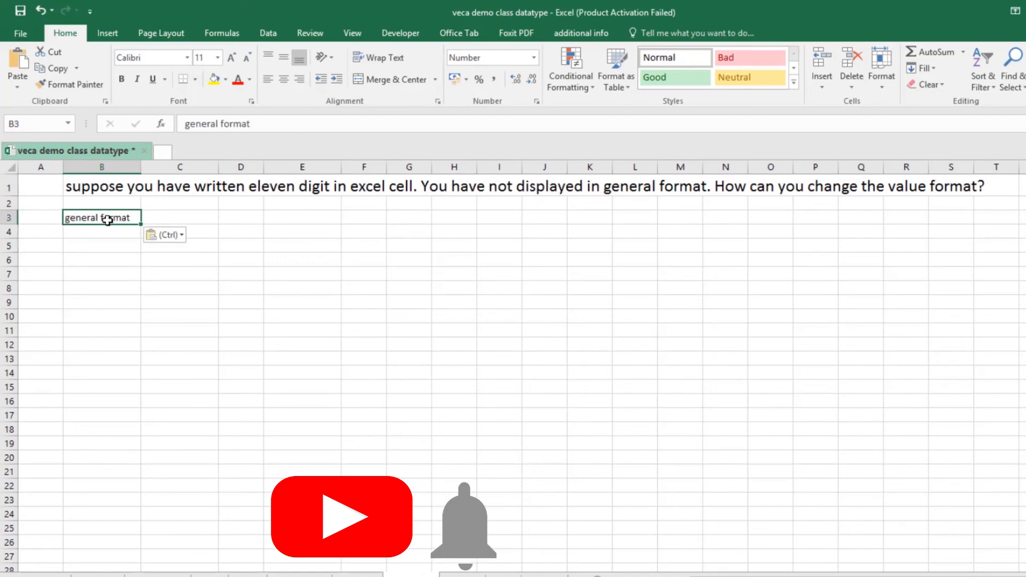
Enter the heading "Scientfic formate" in cell C3, next to the general format heading.
{"action": "left_click", "coordinate": [181, 220]}
{"action": "type", "text": "Scient"}
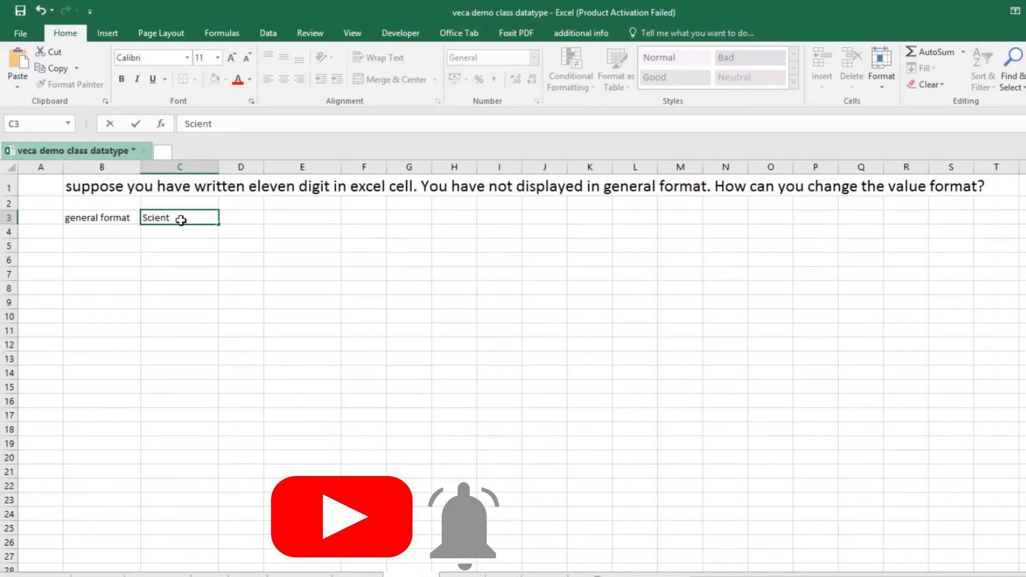
{"action": "type", "text": "fic"}
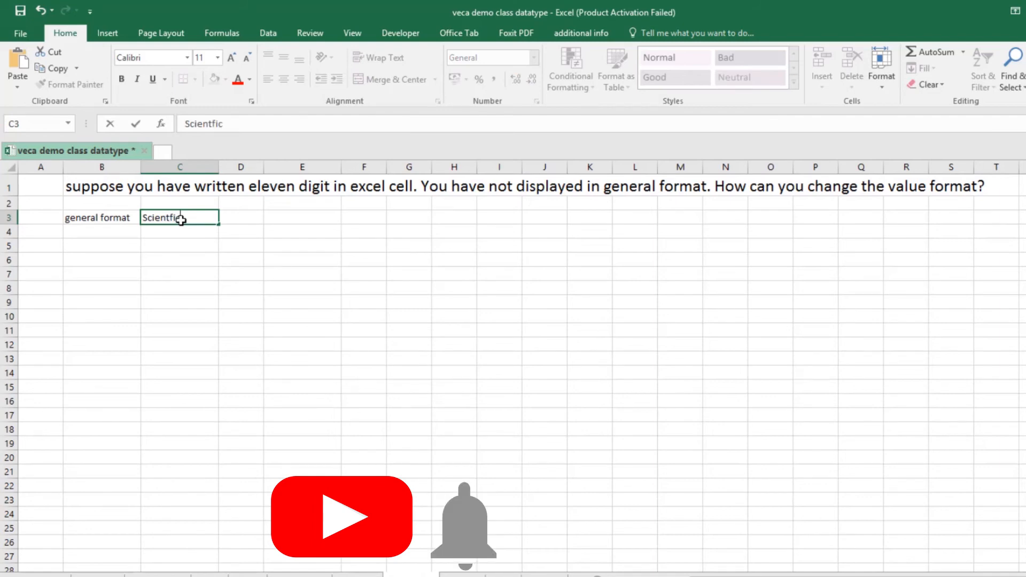
{"action": "type", "text": " for"}
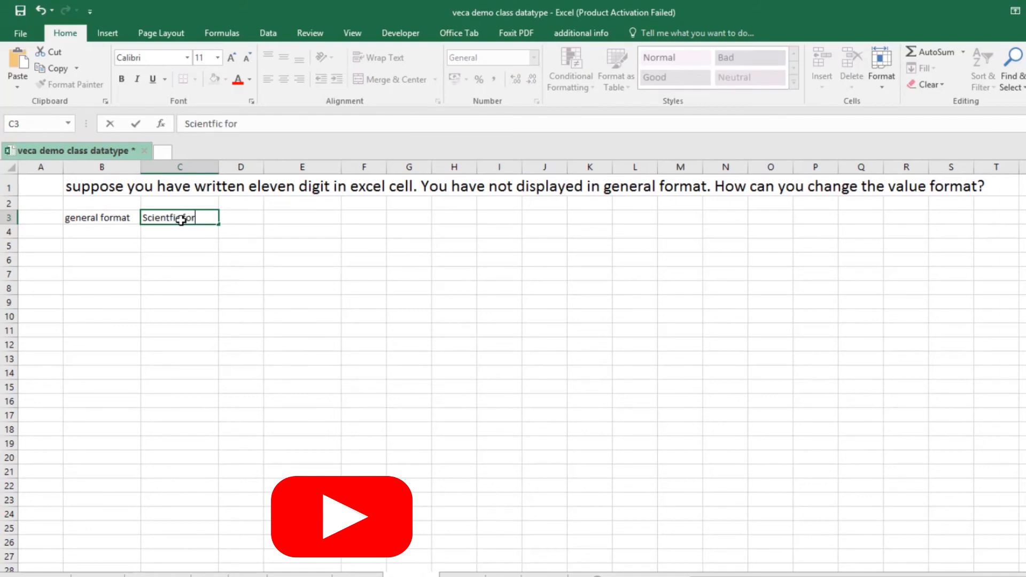
{"action": "type", "text": "mate"}
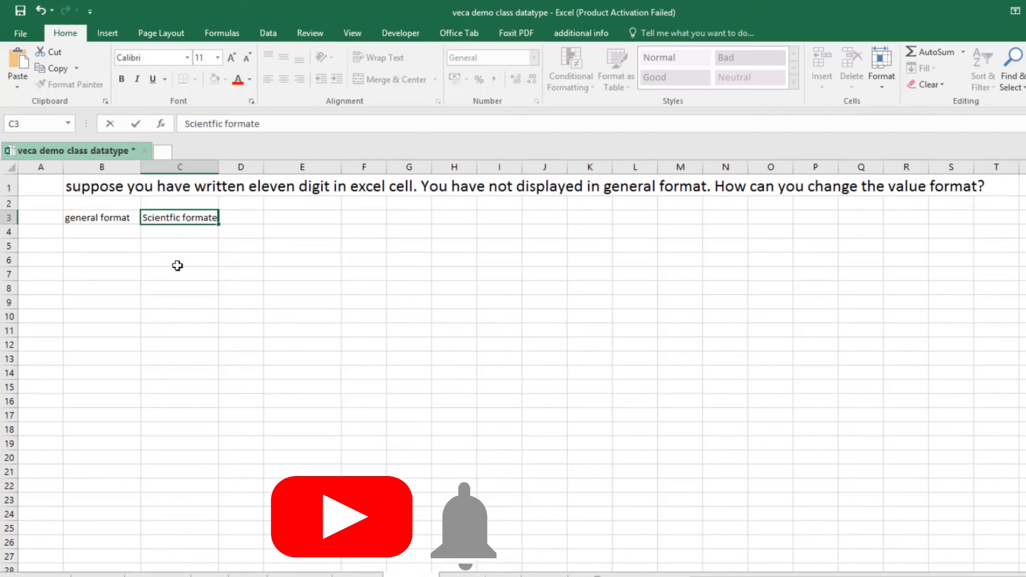
{"action": "left_click", "coordinate": [170, 283]}
{"action": "left_click", "coordinate": [109, 231]}
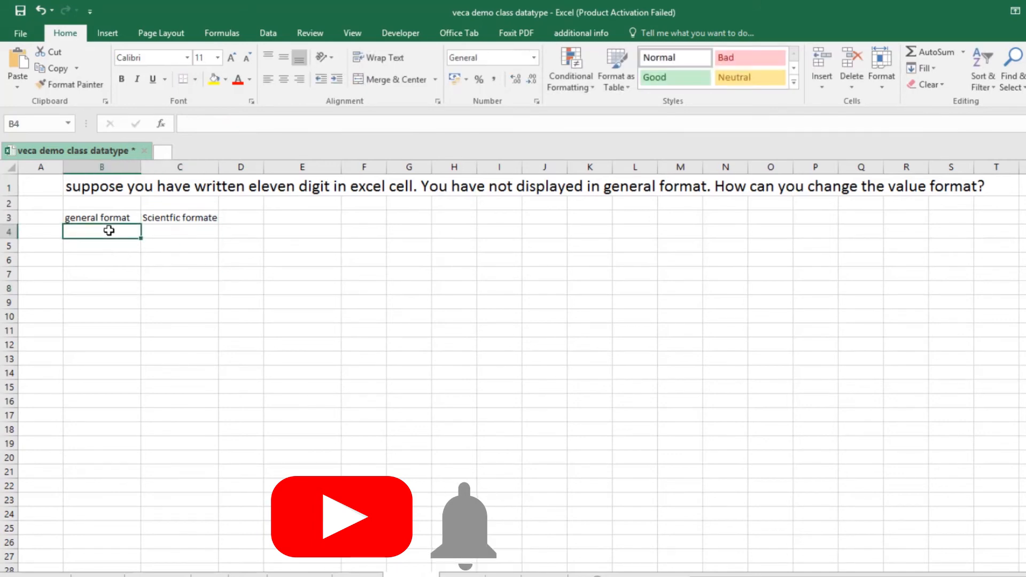
{"action": "type", "text": "12345"}
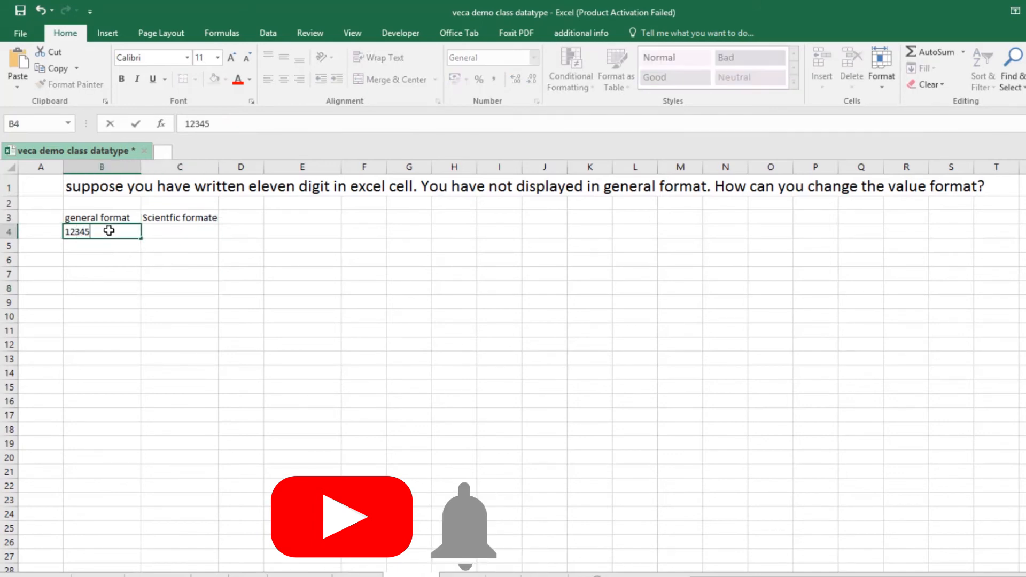
{"action": "type", "text": "6789123"}
{"action": "left_click", "coordinate": [122, 302]}
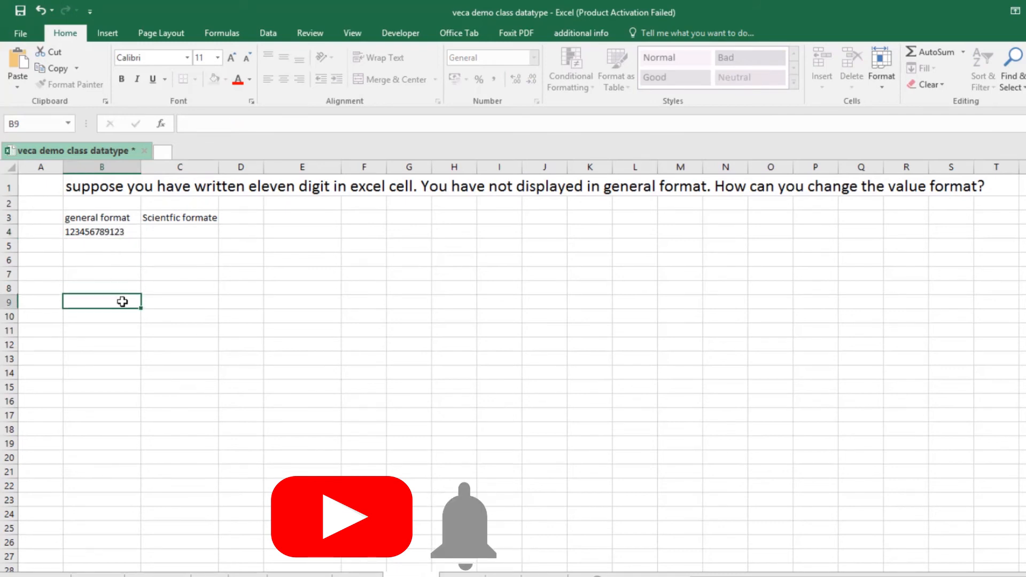
{"action": "left_click", "coordinate": [116, 232]}
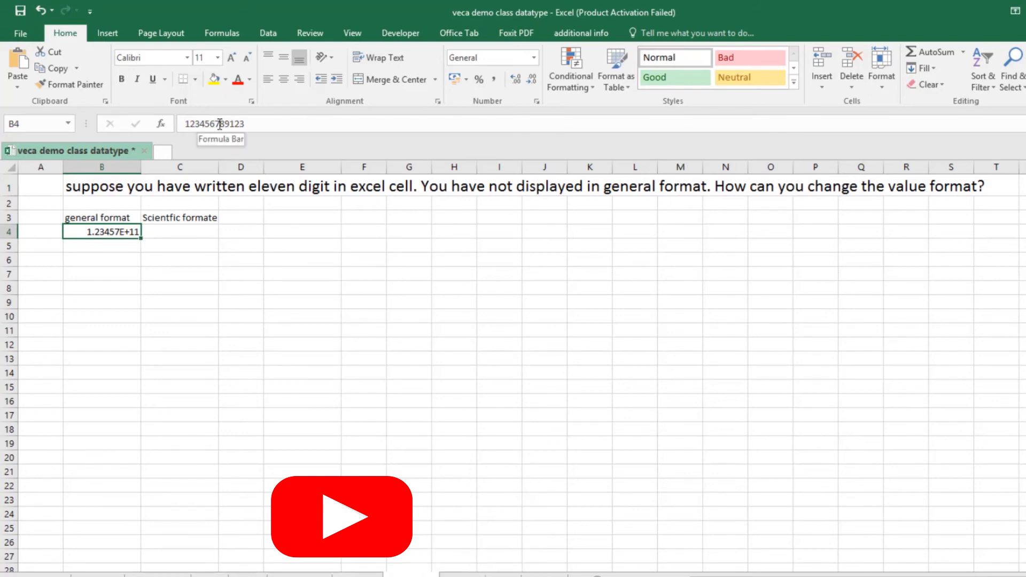
{"action": "left_click", "coordinate": [257, 123]}
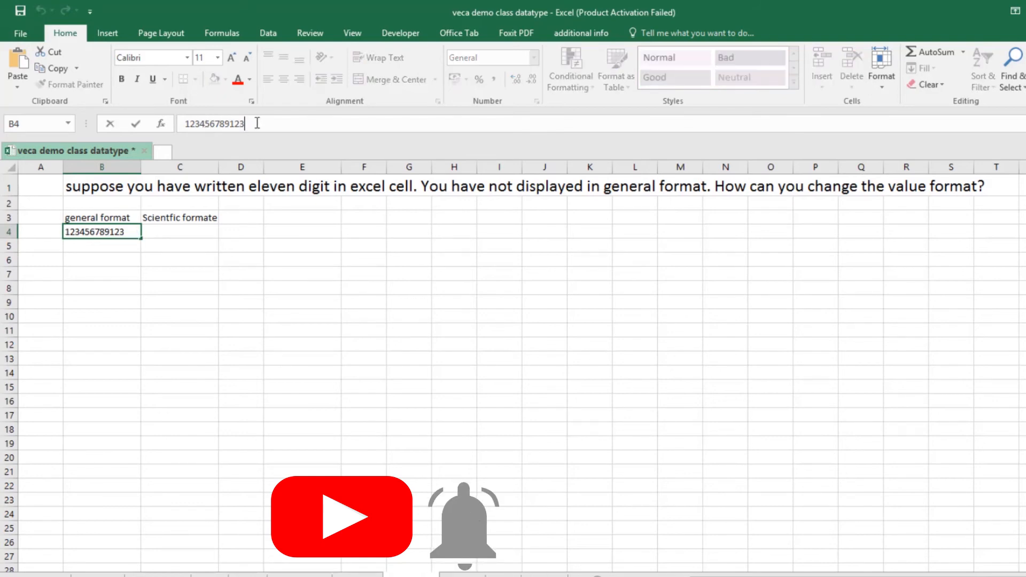
{"action": "left_click", "coordinate": [106, 304]}
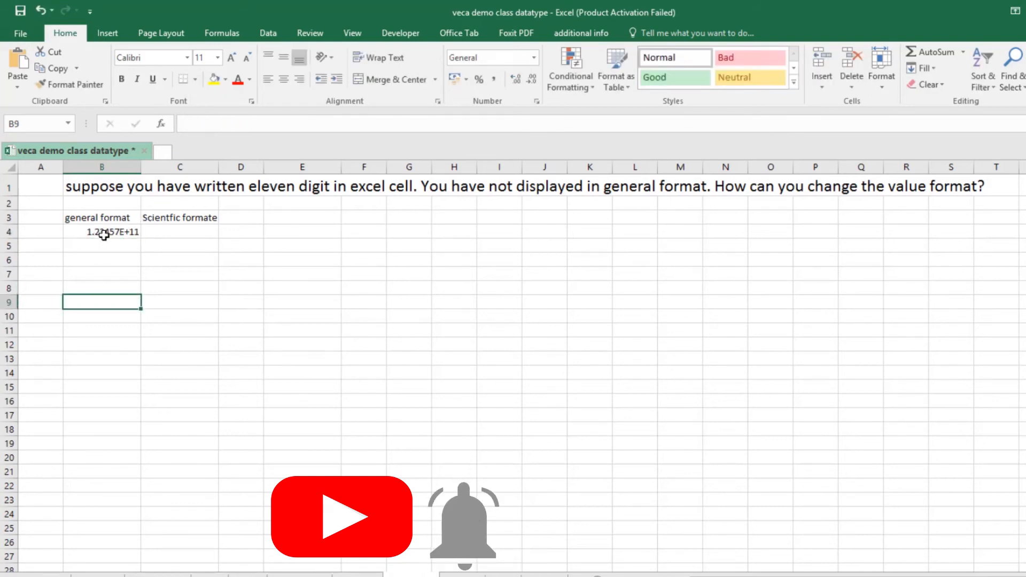
Copy the long number from B4 into C4 under the "Scientfic formate" heading.
{"action": "left_click", "coordinate": [103, 230]}
{"action": "key", "text": "ctrl+c"}
{"action": "left_click", "coordinate": [176, 233]}
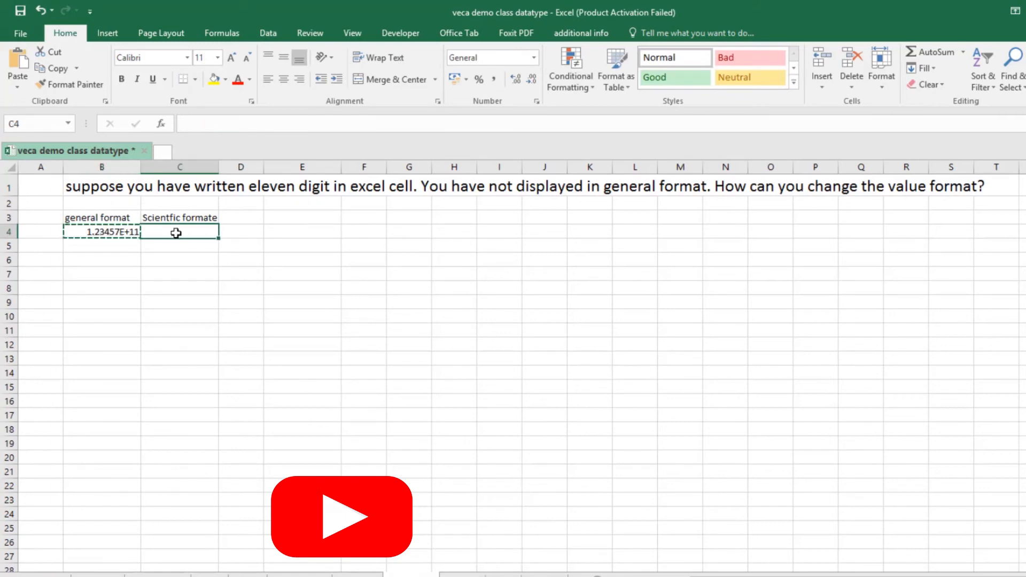
{"action": "key", "text": "ctrl+v"}
{"action": "left_click", "coordinate": [195, 298]}
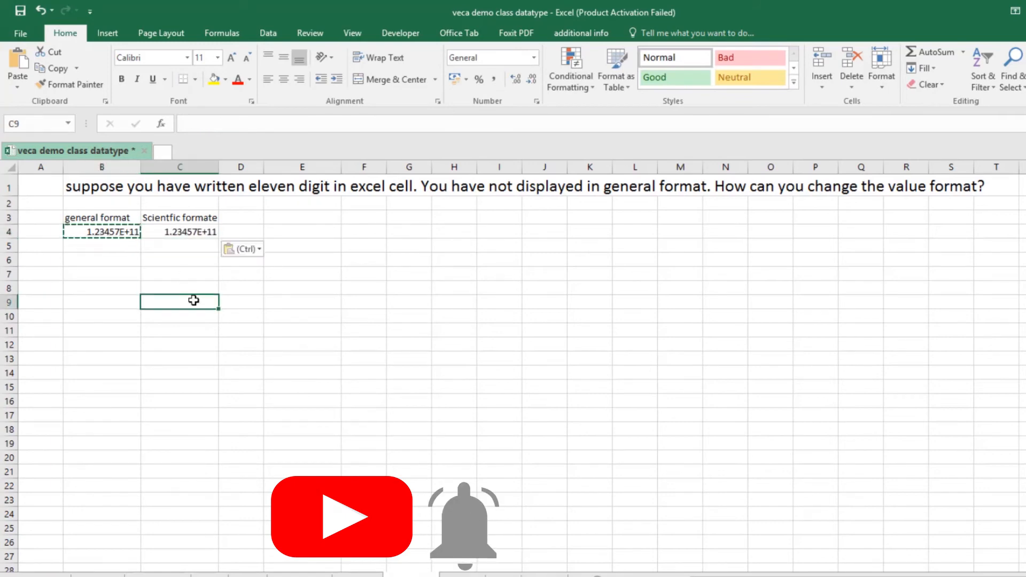
Format cell B4 as Number with 2 decimal places.
{"action": "left_click", "coordinate": [117, 232]}
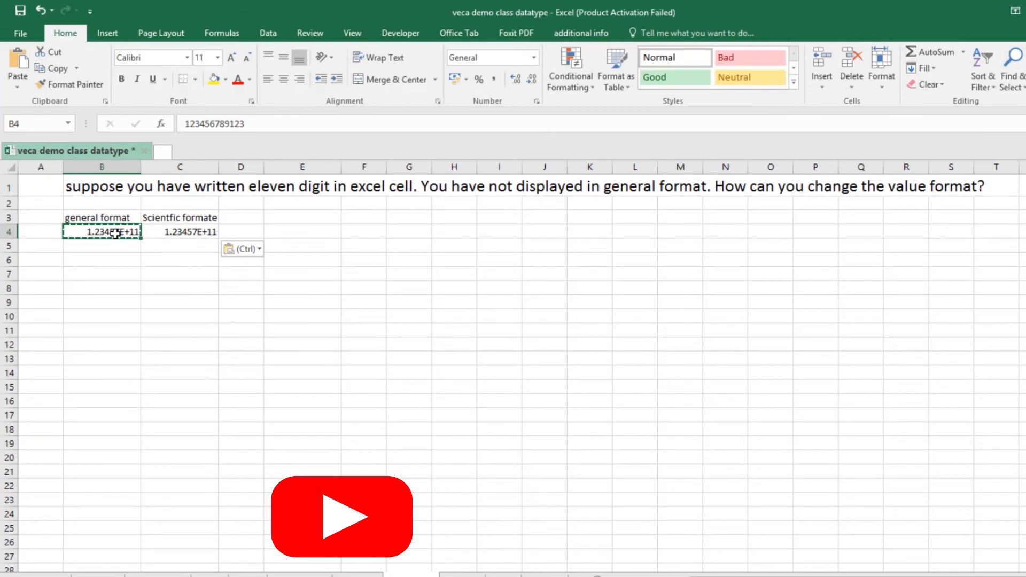
{"action": "key", "text": "Escape"}
{"action": "key", "text": "ctrl+1"}
{"action": "left_click", "coordinate": [569, 184]}
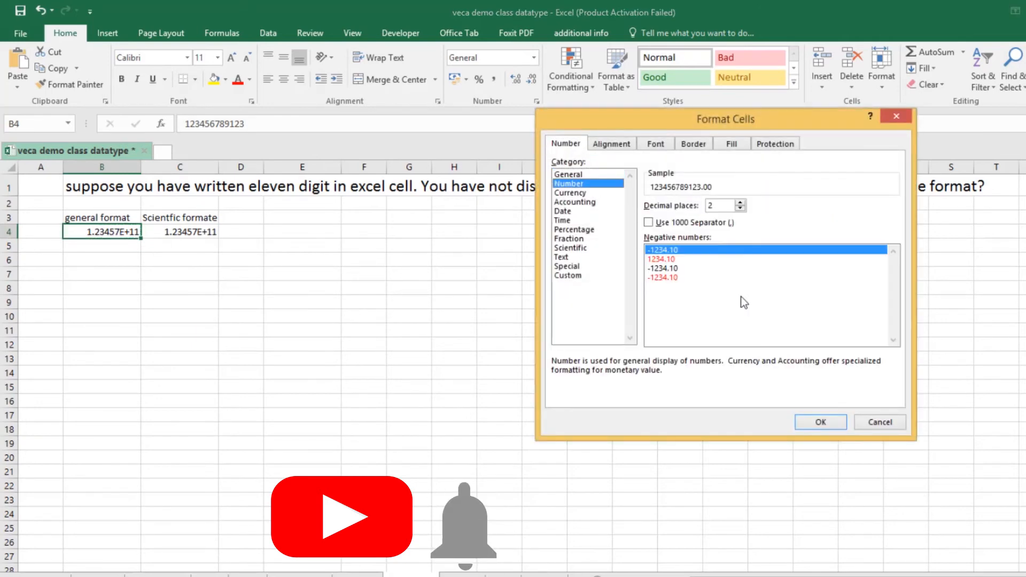
{"action": "left_click", "coordinate": [819, 422]}
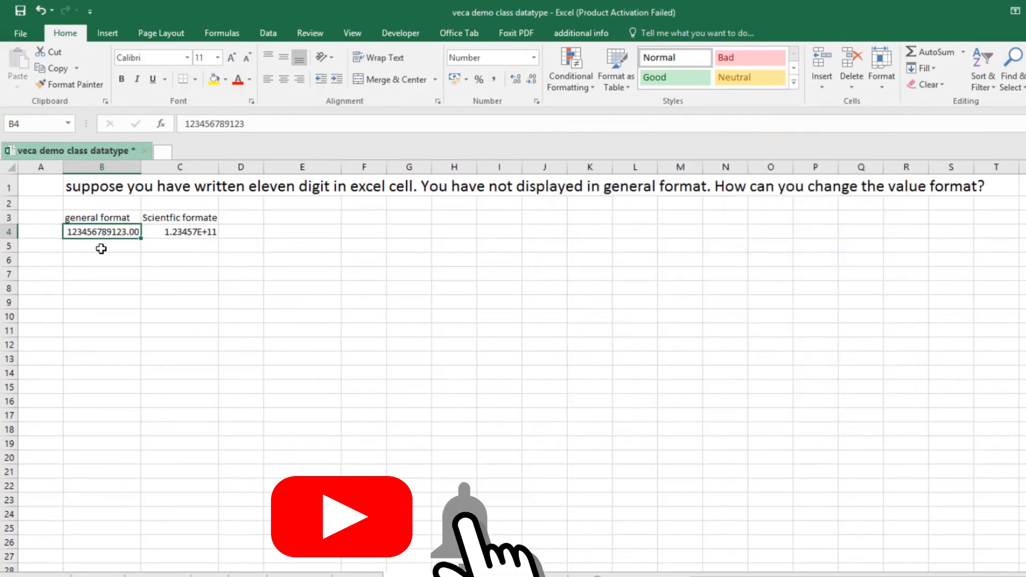
{"action": "left_click", "coordinate": [103, 289]}
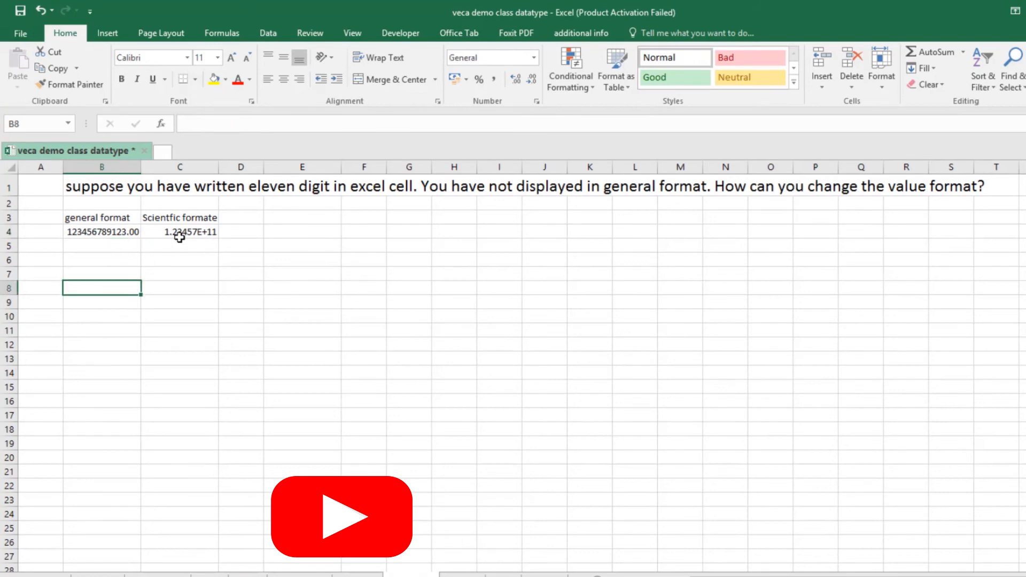
Calculate the power of ten in cell E4 with the formula =10^11.
{"action": "left_click", "coordinate": [185, 233]}
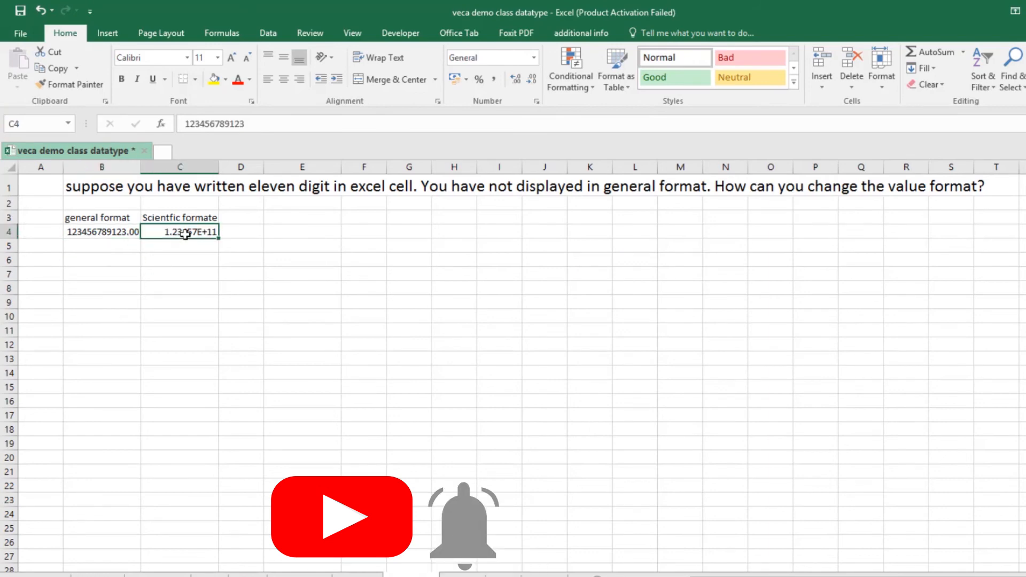
{"action": "left_click", "coordinate": [294, 231]}
{"action": "type", "text": "="}
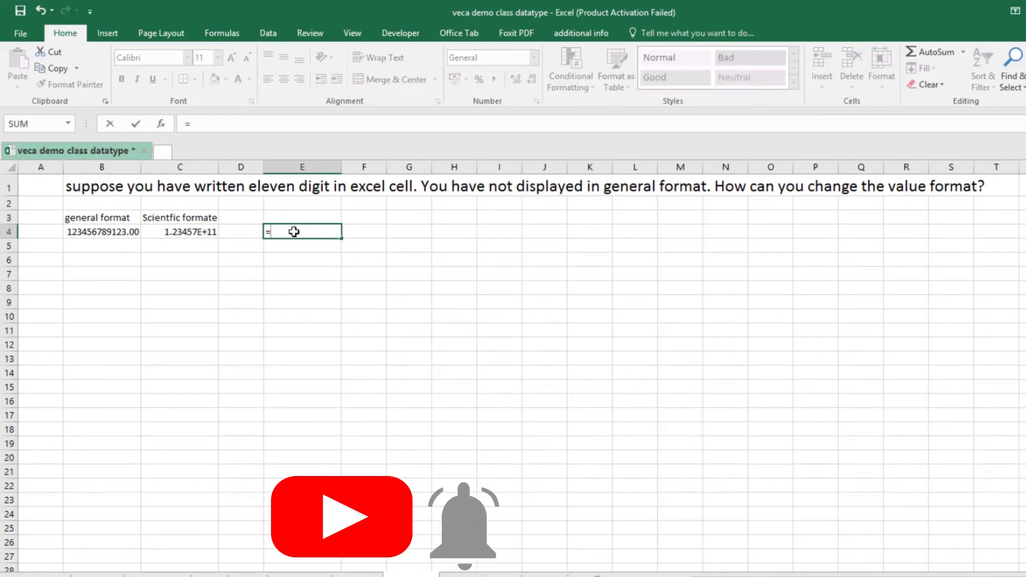
{"action": "type", "text": "10^11"}
{"action": "key", "text": "Return"}
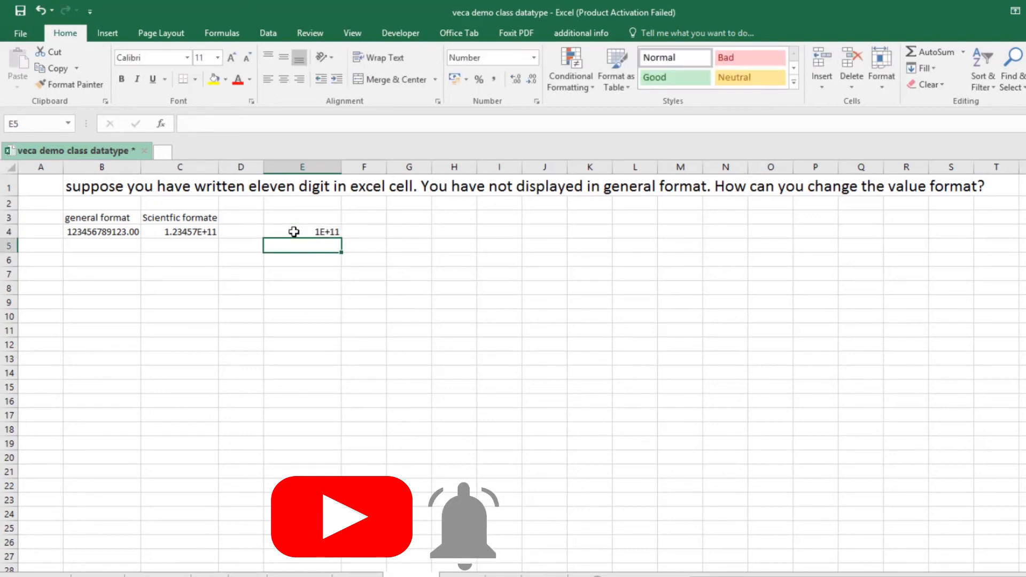
Enter the coefficient 1.23457 in cell E5, below the power of ten.
{"action": "type", "text": "1."}
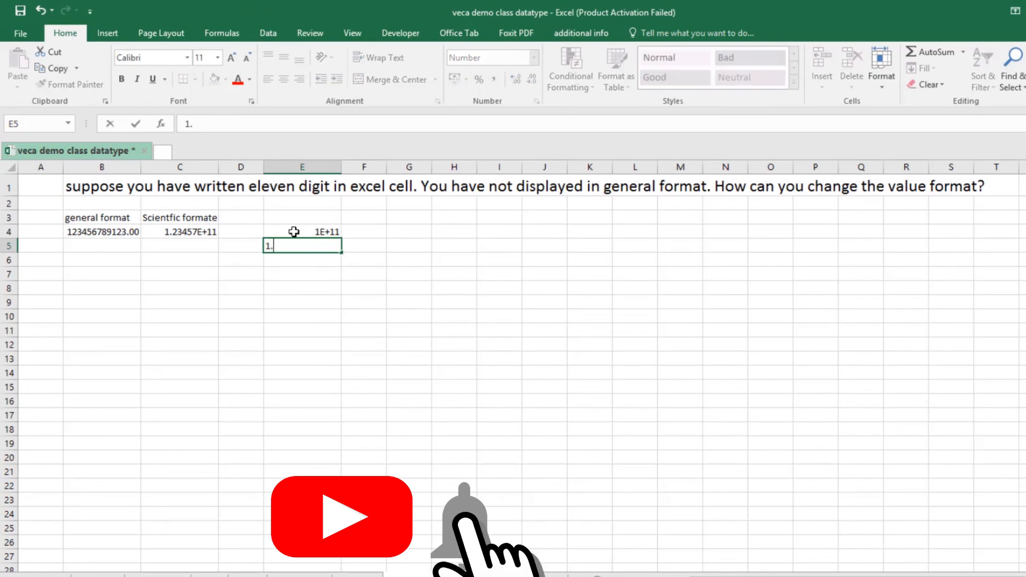
{"action": "type", "text": "2"}
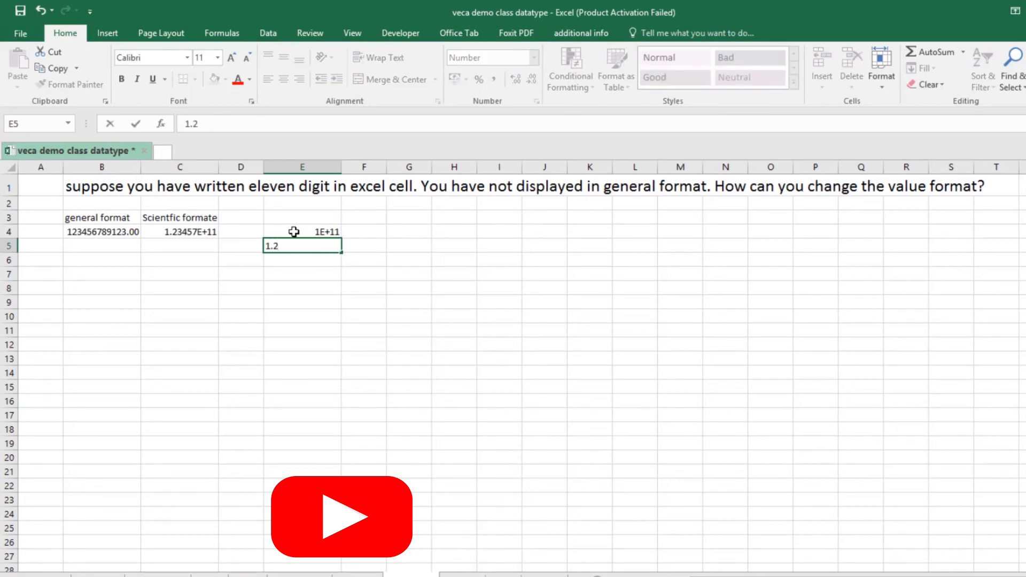
{"action": "type", "text": "3"}
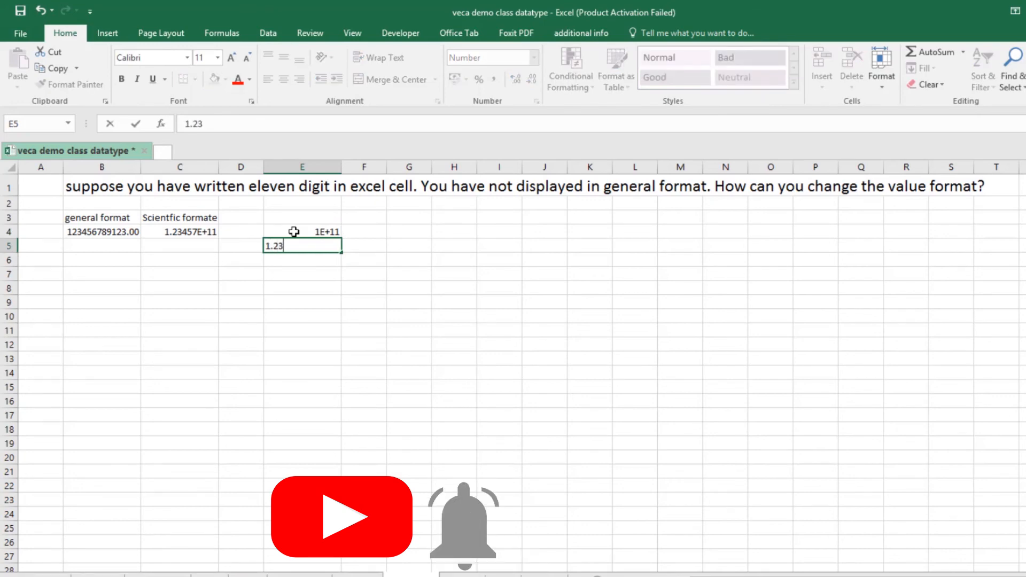
{"action": "type", "text": "4557"}
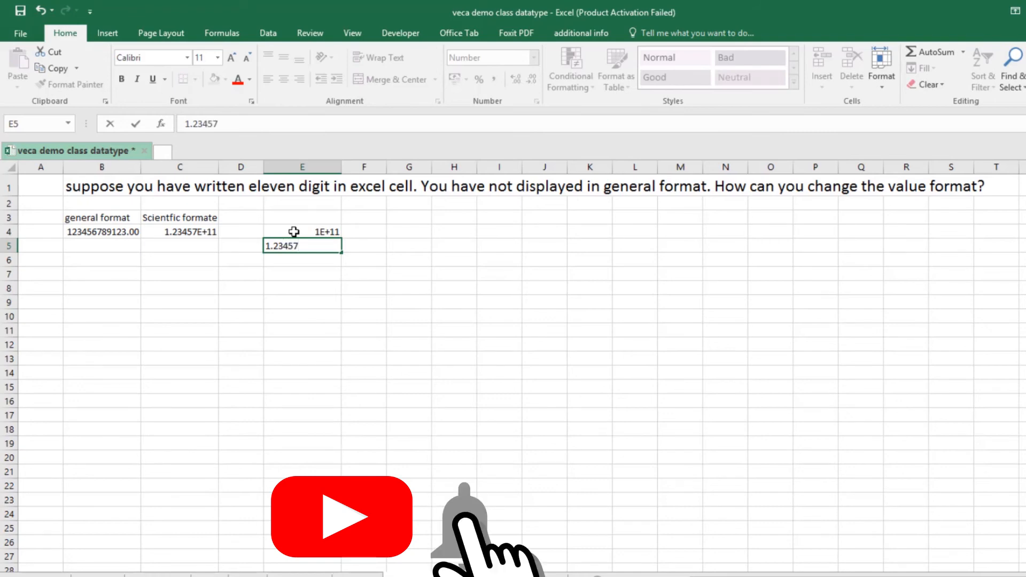
{"action": "key", "text": "Return"}
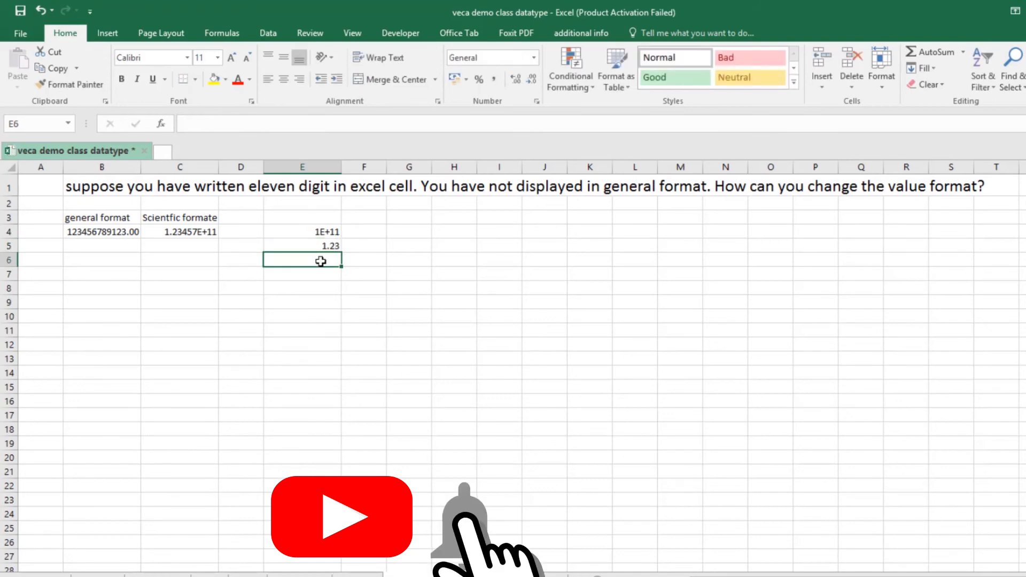
Multiply the power of ten by the coefficient in E6 with =E4*E5 and compare it with C4.
{"action": "type", "text": "="}
{"action": "left_click", "coordinate": [327, 234]}
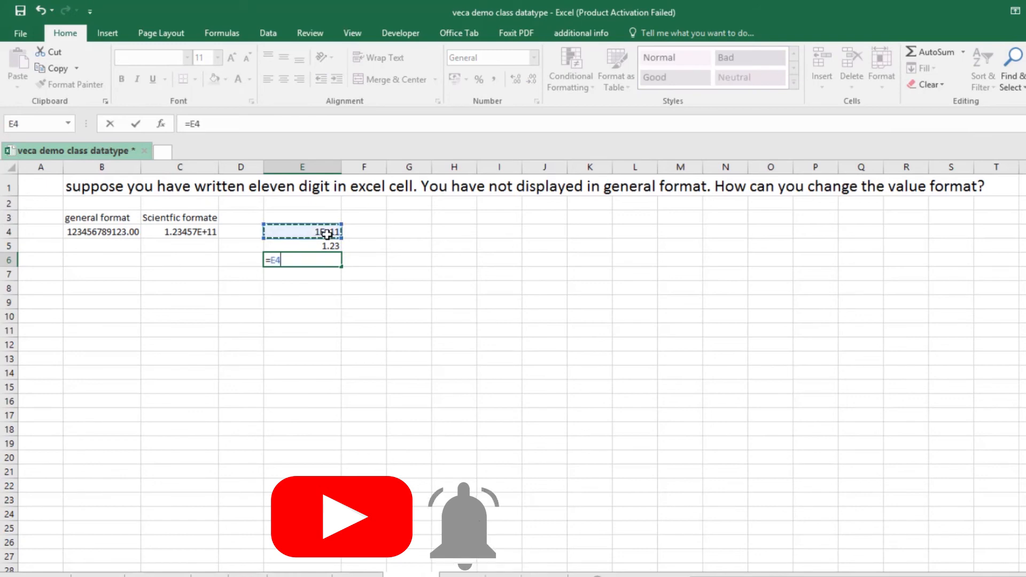
{"action": "type", "text": "*"}
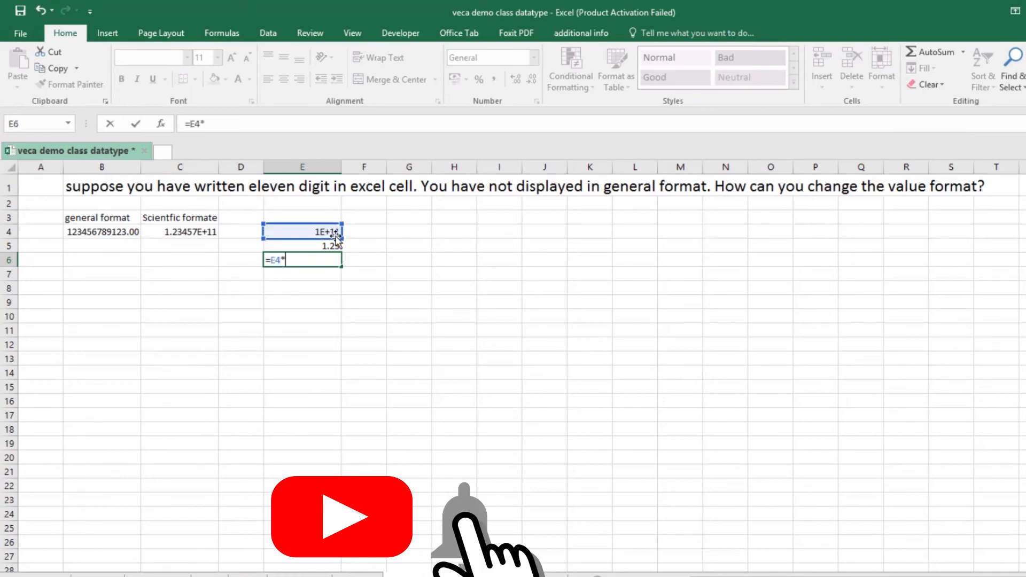
{"action": "left_click", "coordinate": [330, 247]}
{"action": "key", "text": "Return"}
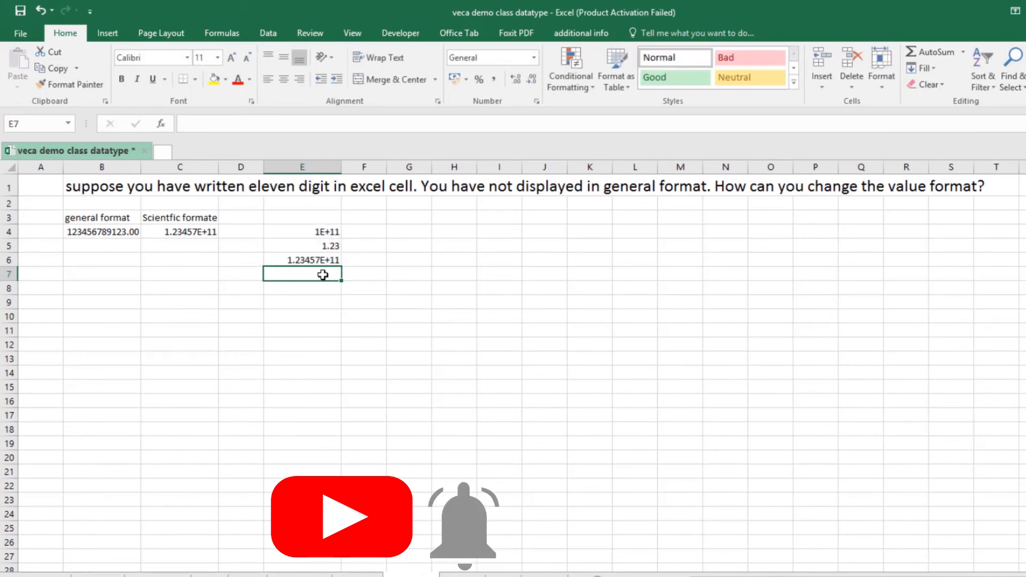
{"action": "left_click", "coordinate": [183, 234]}
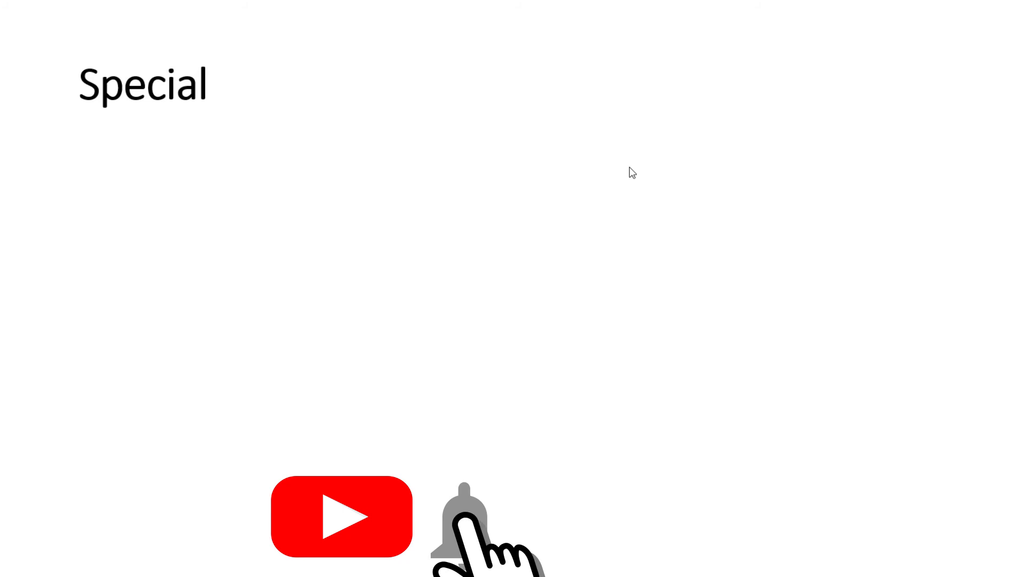
{"action": "left_click", "coordinate": [630, 173]}
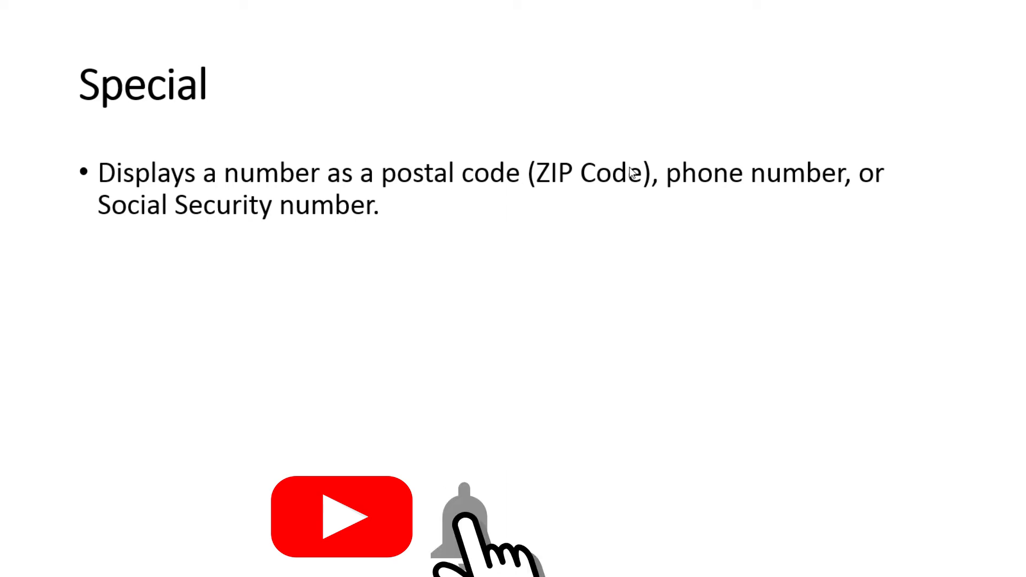
{"action": "left_click", "coordinate": [630, 169]}
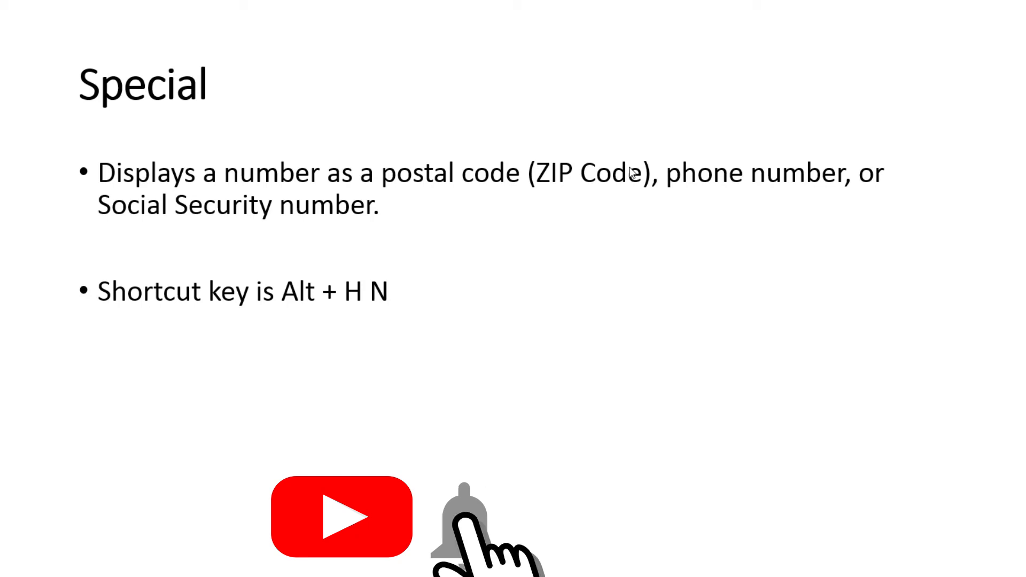
{"action": "left_click", "coordinate": [630, 168]}
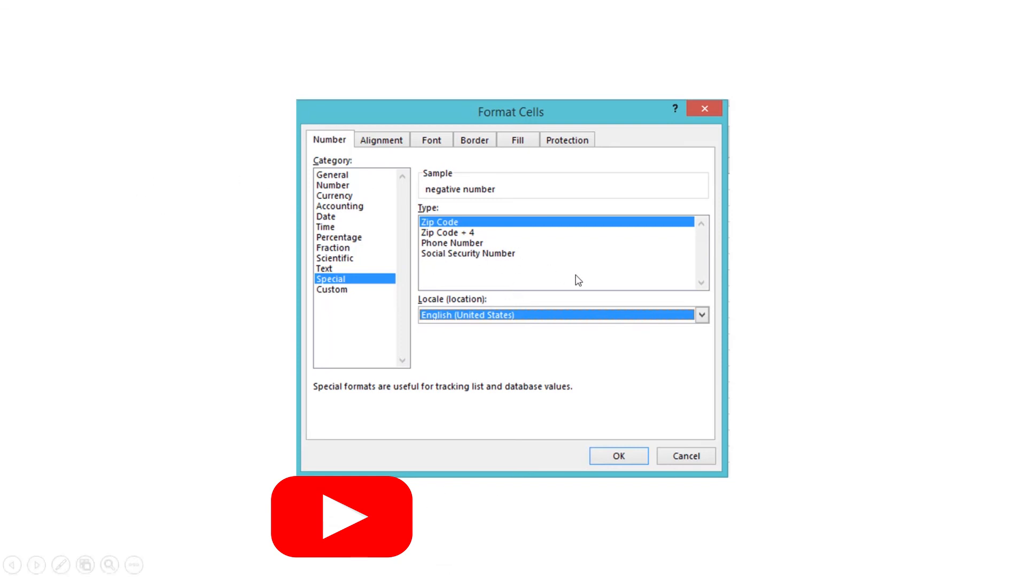
{"action": "left_click", "coordinate": [618, 456]}
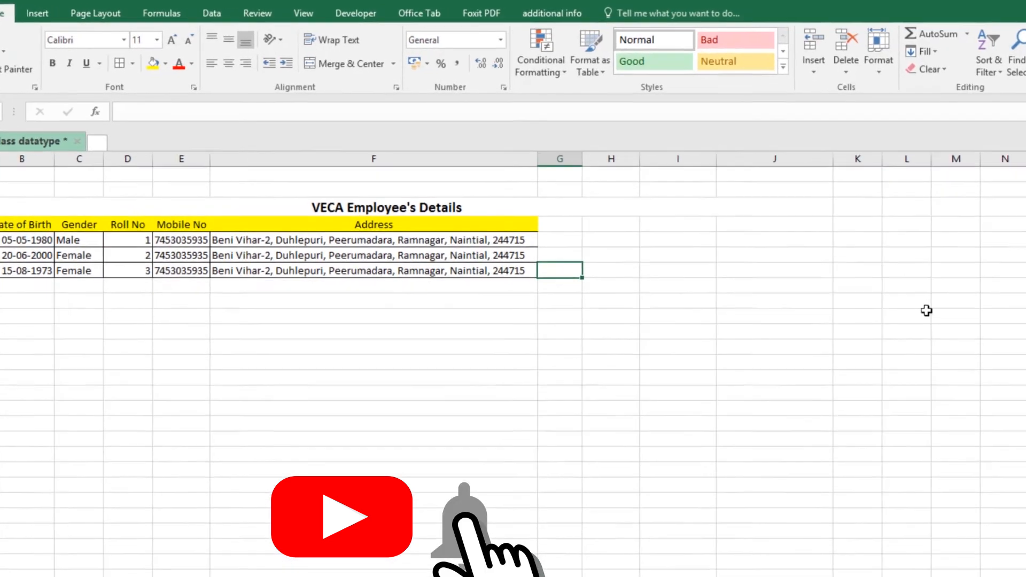
Add the column headings "zip code" in column G and "zip code +4" in column H, beside the Address heading of the employee table.
{"action": "key", "text": "Up"}
{"action": "key", "text": "Up"}
{"action": "key", "text": "Up"}
{"action": "type", "text": "zip code"}
{"action": "key", "text": "Tab"}
{"action": "type", "text": "zip code +4"}
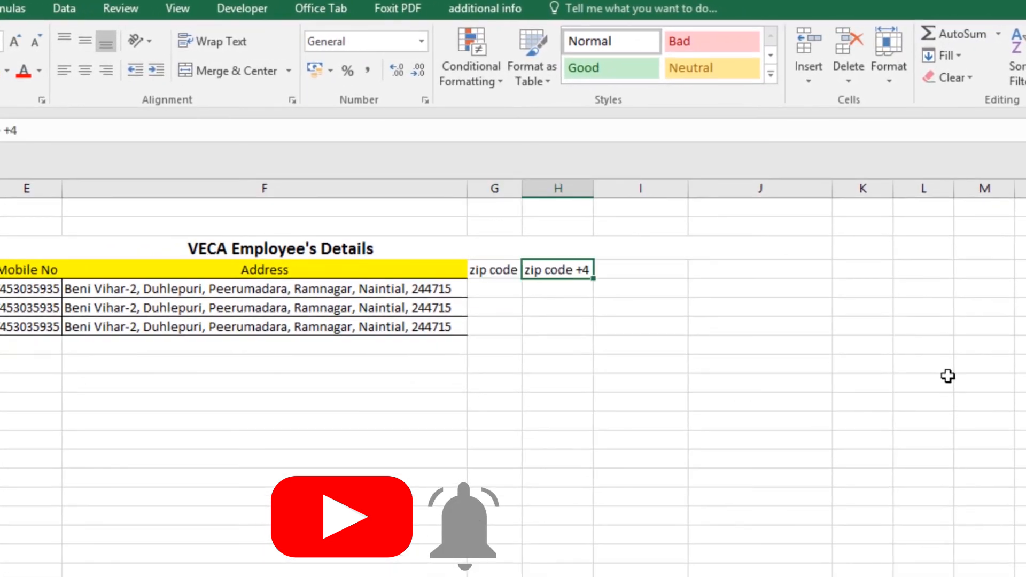
Add the column headings "phone number" in column I and "Aadhar Number" in column J of the employee table.
{"action": "key", "text": "Tab"}
{"action": "type", "text": "phone number"}
{"action": "key", "text": "Tab"}
{"action": "type", "text": "Aadhar Number"}
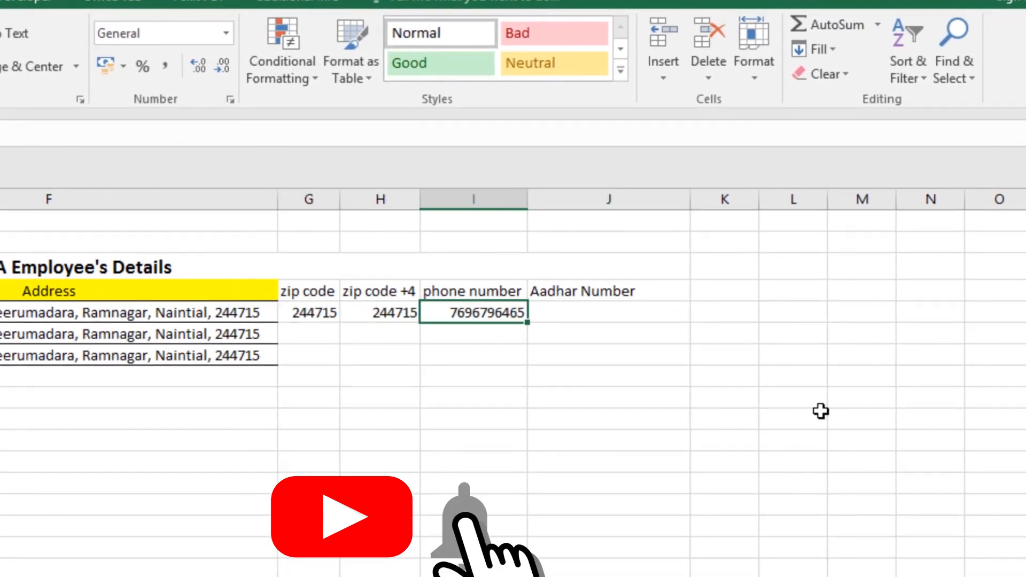
Redo the entries of zip codes, phone numbers and Aadhar numbers in rows 5 to 7, and the General format on J5:J7.
{"action": "key", "text": "ctrl+y"}
{"action": "key", "text": "ctrl+y"}
{"action": "key", "text": "ctrl+y"}
{"action": "key", "text": "ctrl+y"}
{"action": "key", "text": "ctrl+y"}
{"action": "key", "text": "ctrl+y"}
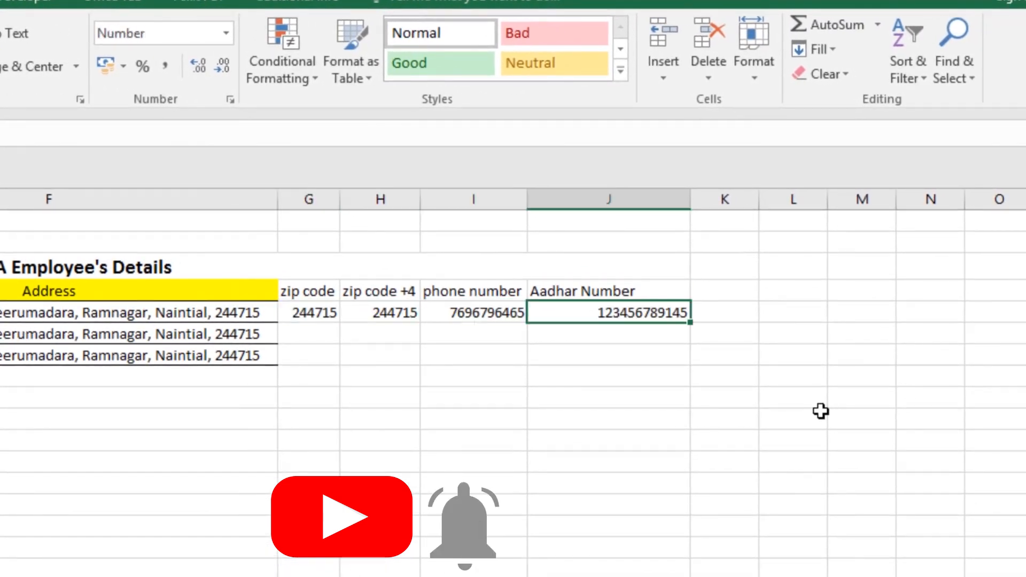
{"action": "key", "text": "ctrl+y"}
{"action": "key", "text": "ctrl+y"}
{"action": "key", "text": "ctrl+y"}
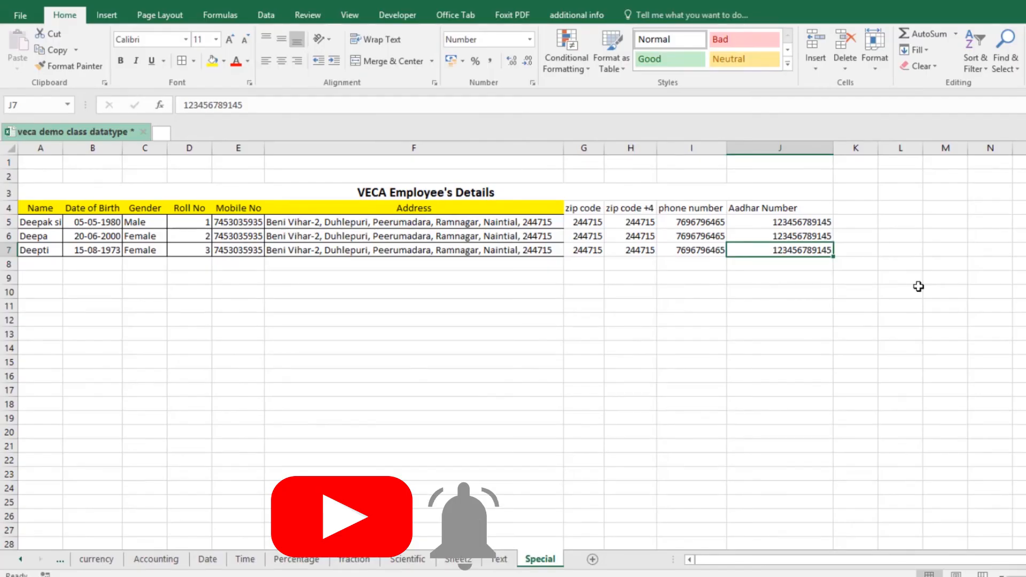
{"action": "key", "text": "ctrl+y"}
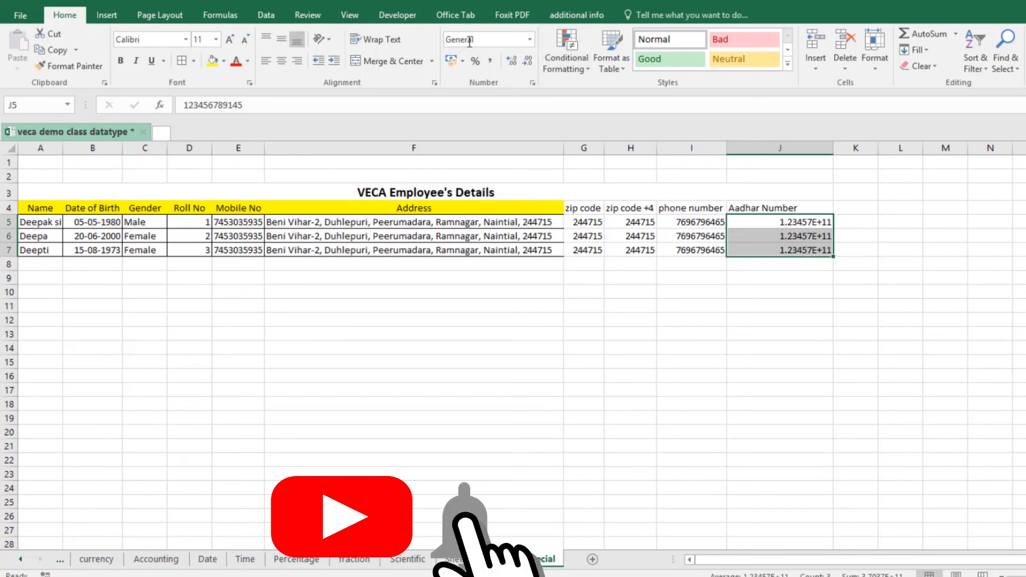
Inspect the full Aadhar number stored in J5 and compare it with how the cell displays it.
{"action": "left_click", "coordinate": [711, 251]}
{"action": "left_click", "coordinate": [631, 233]}
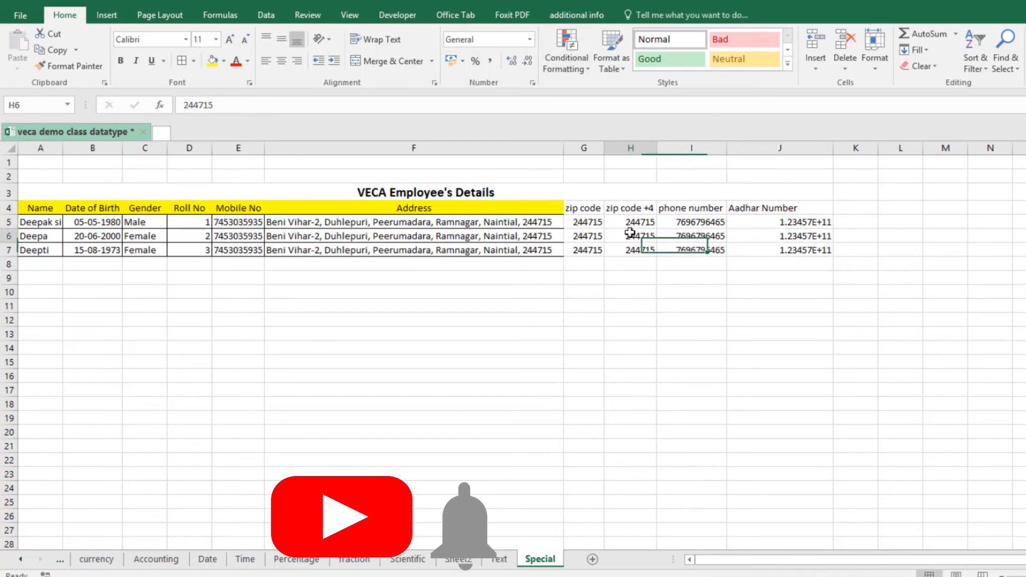
{"action": "left_click", "coordinate": [598, 223]}
{"action": "left_click_drag", "start_coordinate": [804, 220], "coordinate": [804, 249]}
{"action": "left_click", "coordinate": [806, 225]}
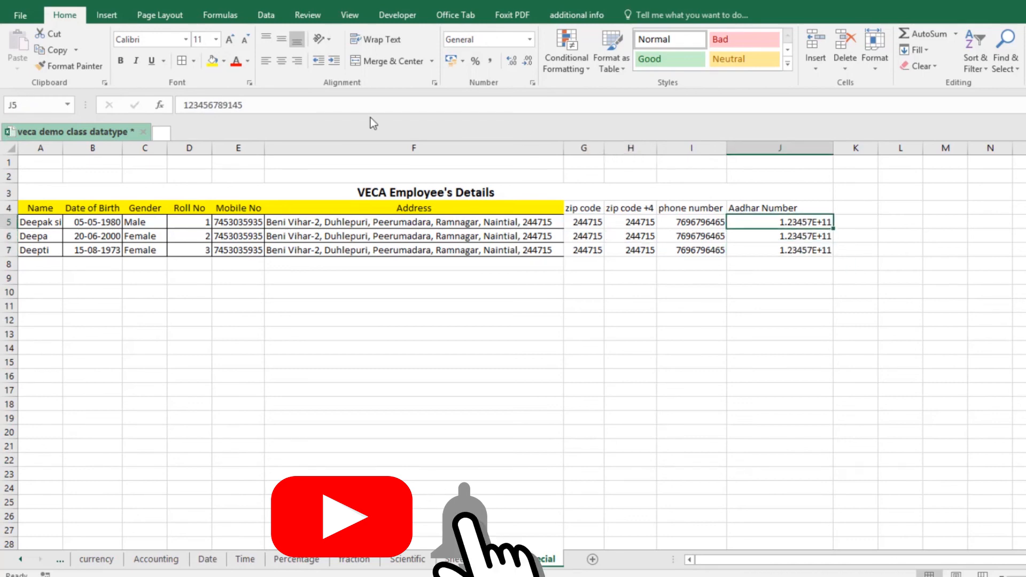
{"action": "left_click", "coordinate": [264, 105]}
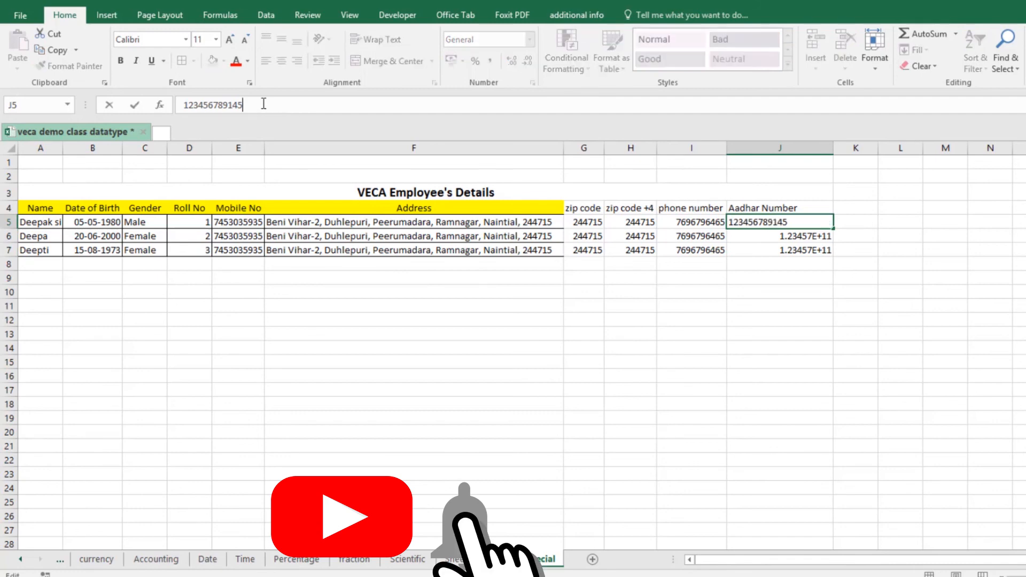
Format the Aadhar numbers in J5:J7 as Number with 0 decimal places.
{"action": "left_click_drag", "start_coordinate": [808, 292], "coordinate": [795, 248]}
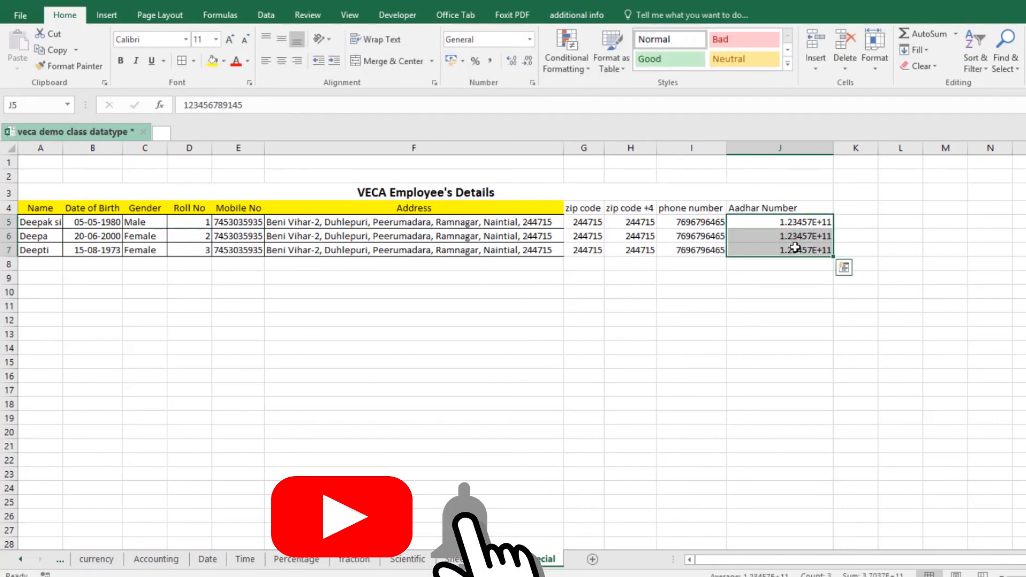
{"action": "key", "text": "ctrl+1"}
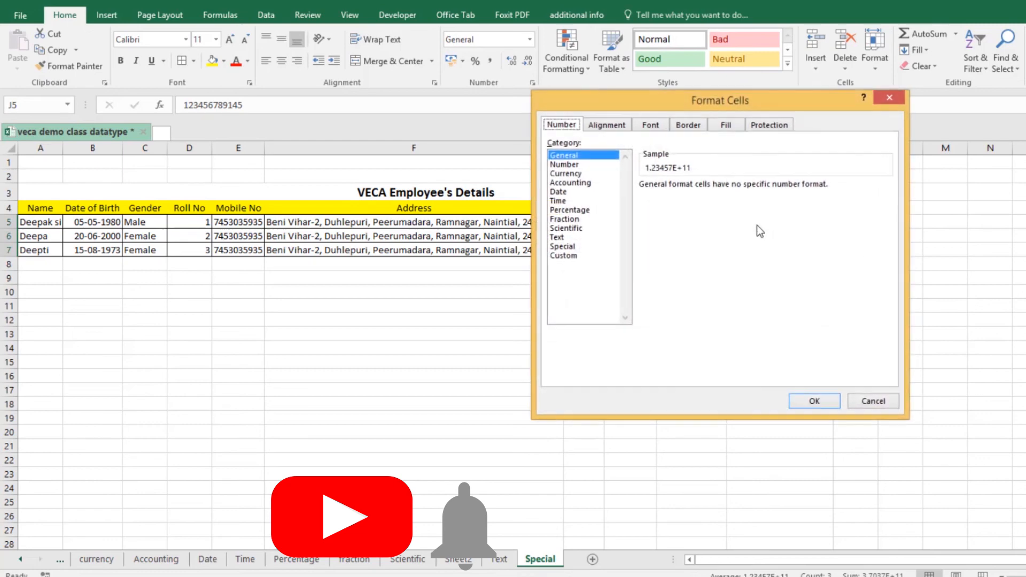
{"action": "left_click", "coordinate": [570, 168]}
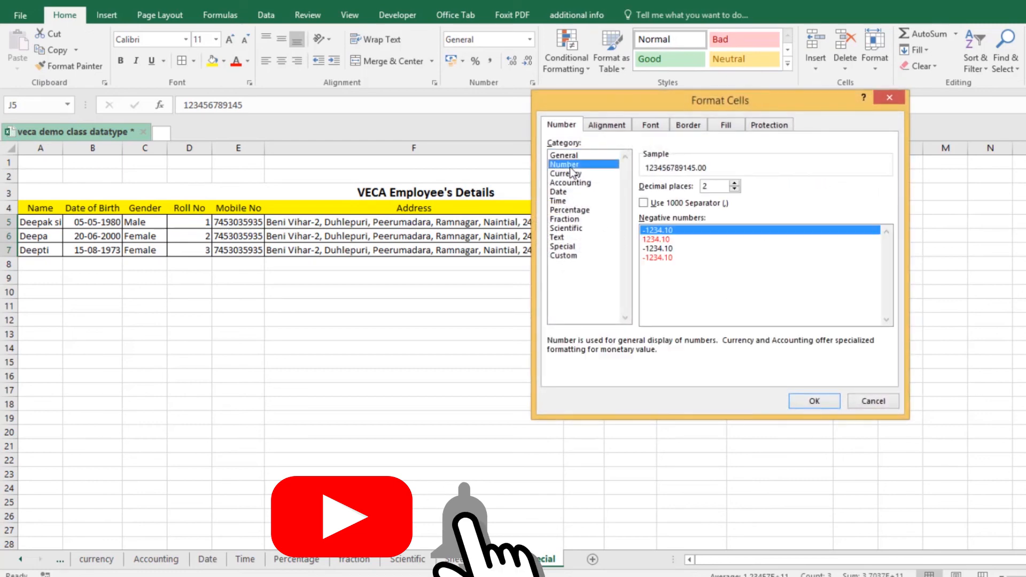
{"action": "left_click", "coordinate": [736, 190]}
{"action": "left_click", "coordinate": [736, 190]}
{"action": "left_click", "coordinate": [814, 400]}
{"action": "left_click", "coordinate": [828, 390]}
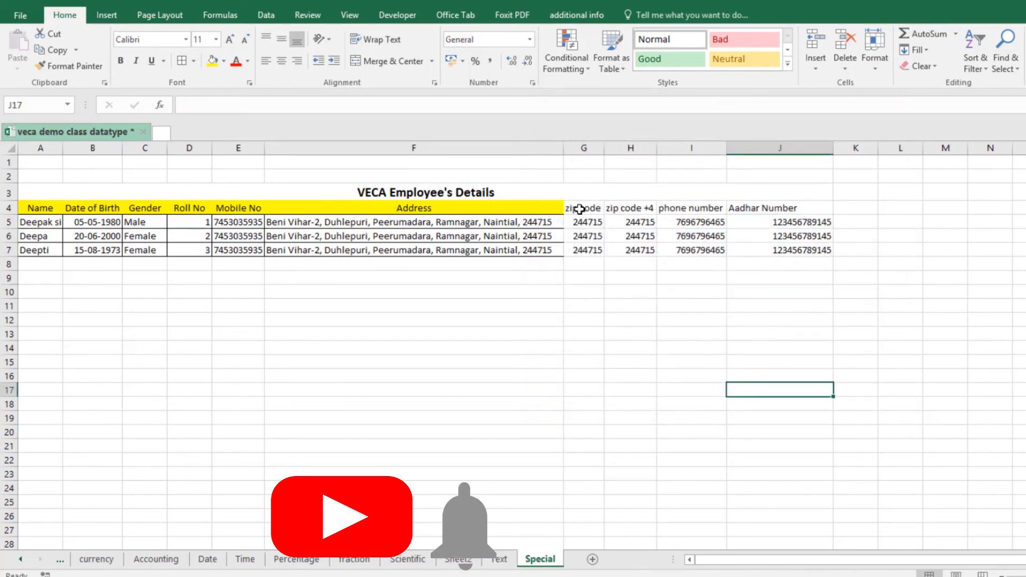
Fill the new headings in G4:J4 with yellow to match the rest of the header row.
{"action": "left_click_drag", "start_coordinate": [578, 208], "coordinate": [818, 252]}
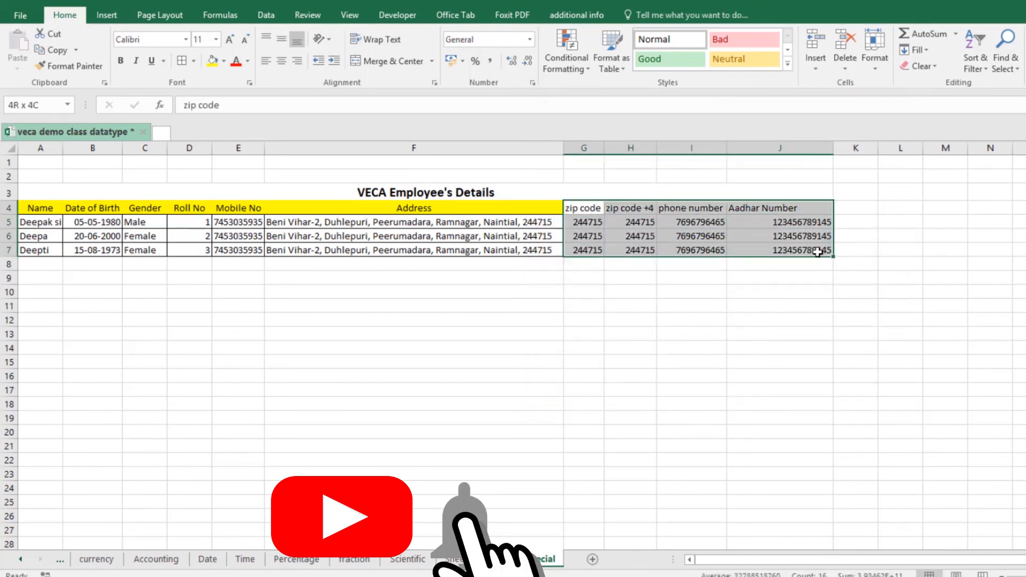
{"action": "left_click", "coordinate": [807, 284]}
{"action": "left_click_drag", "start_coordinate": [577, 208], "coordinate": [808, 208]}
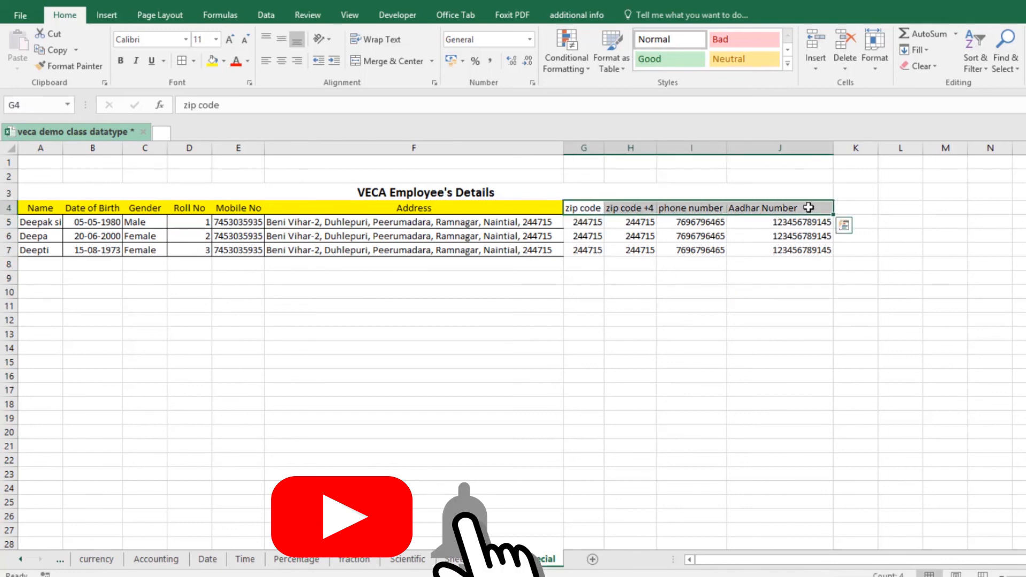
{"action": "key", "text": "alt"}
{"action": "key", "text": "h"}
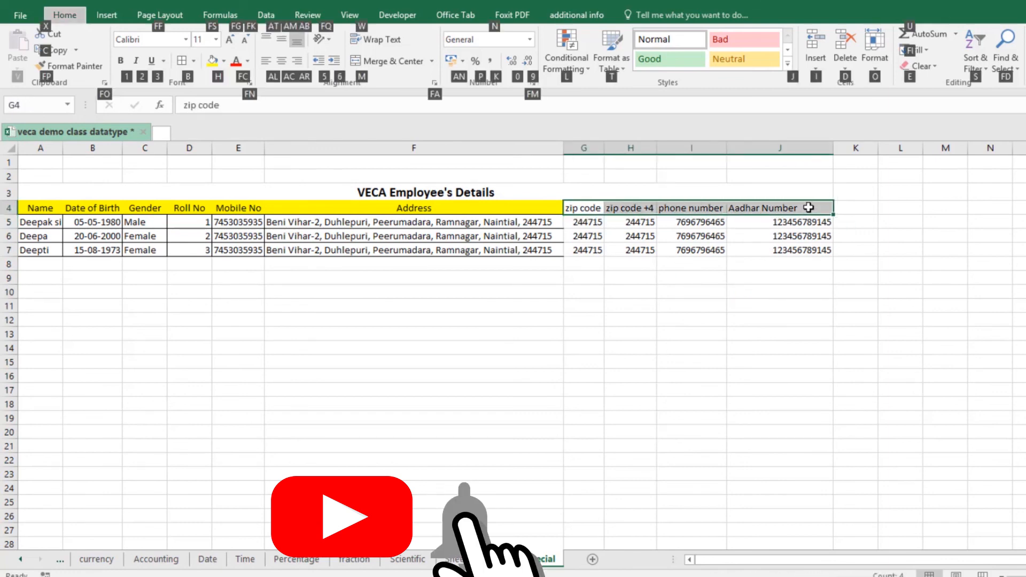
{"action": "key", "text": "h"}
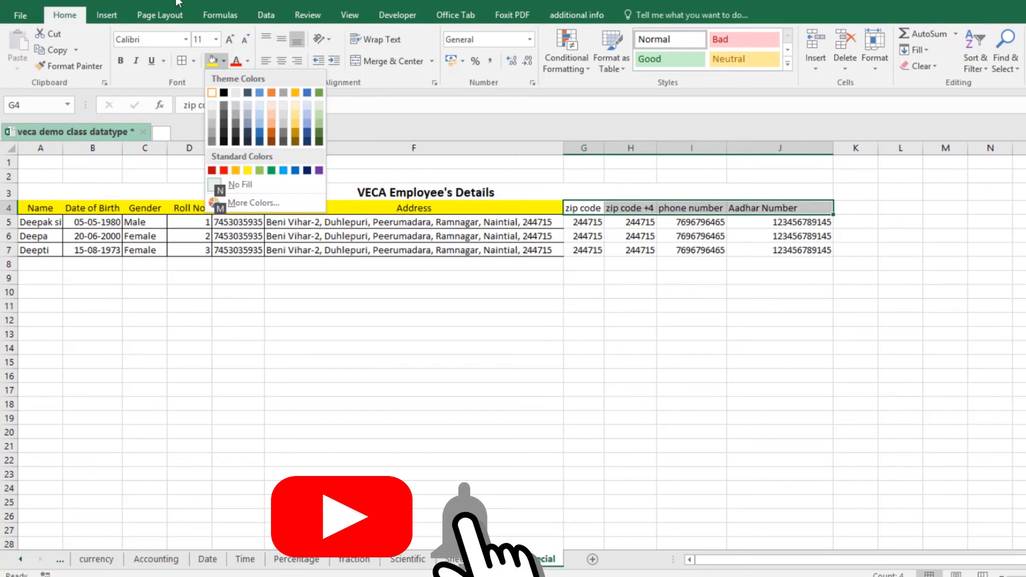
{"action": "left_click", "coordinate": [245, 169]}
{"action": "left_click_drag", "start_coordinate": [763, 374], "coordinate": [764, 350]}
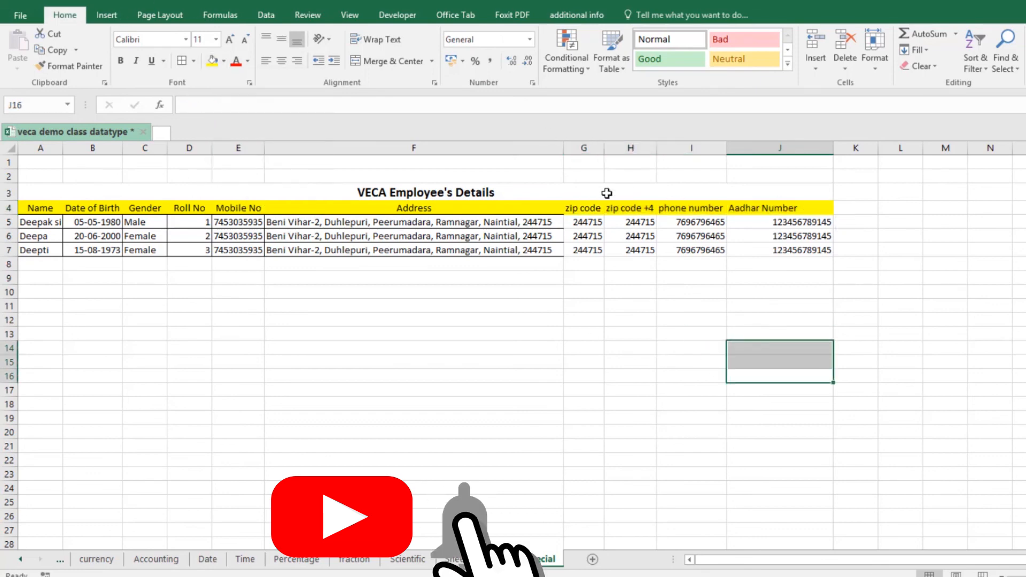
Add borders to all cells of the new columns in G4:J7 and centre their contents.
{"action": "left_click_drag", "start_coordinate": [575, 202], "coordinate": [813, 249]}
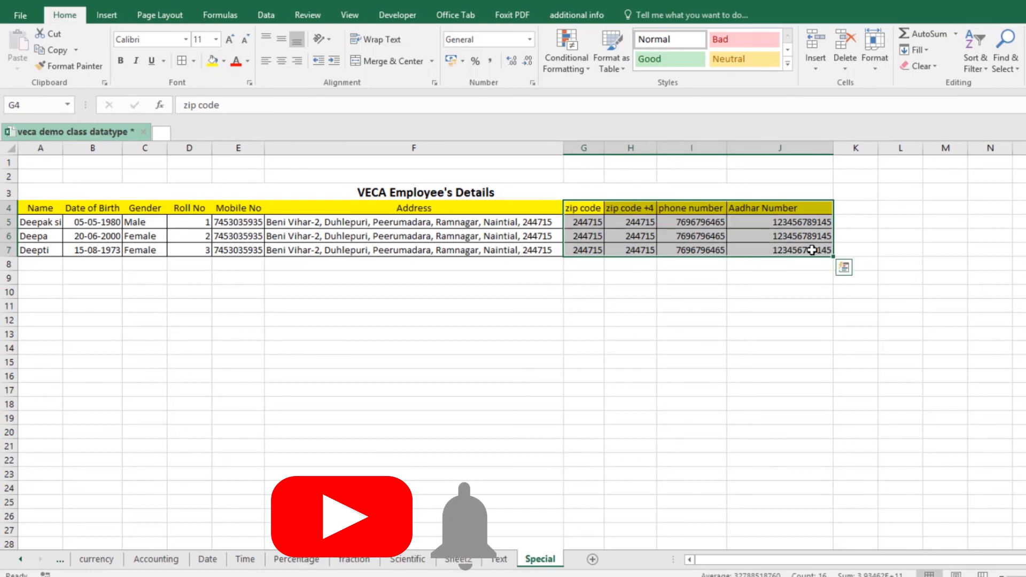
{"action": "left_click", "coordinate": [277, 60]}
{"action": "left_click", "coordinate": [770, 404]}
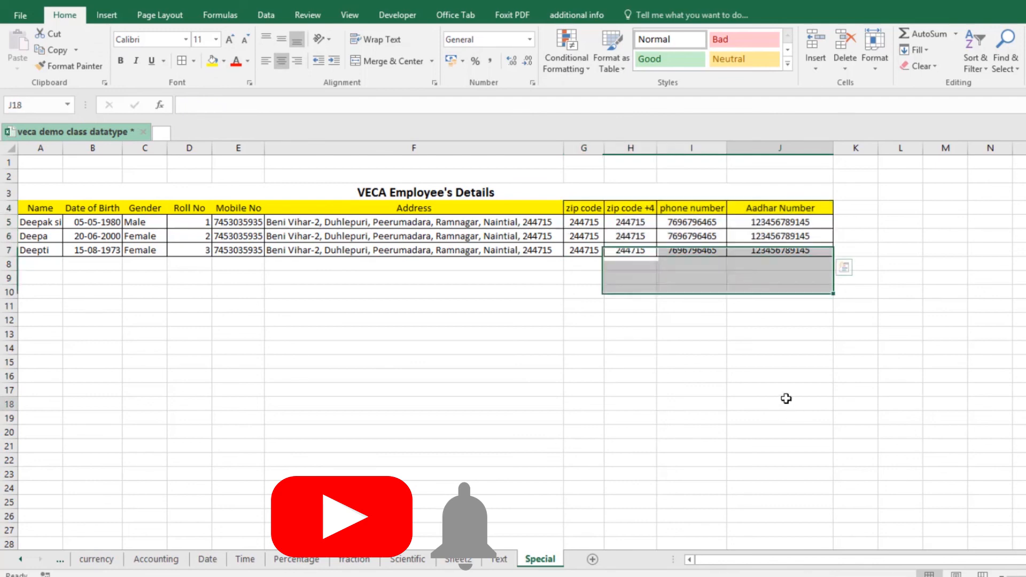
Apply the Special format Zip Code to the zip codes in G5:G7, with the English (United States) locale.
{"action": "left_click", "coordinate": [572, 225]}
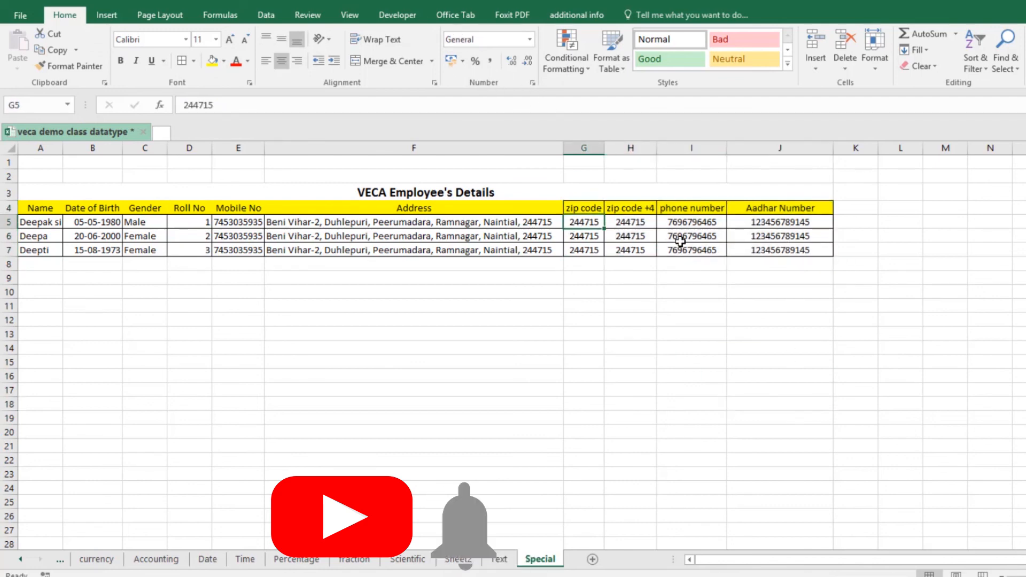
{"action": "left_click", "coordinate": [641, 224]}
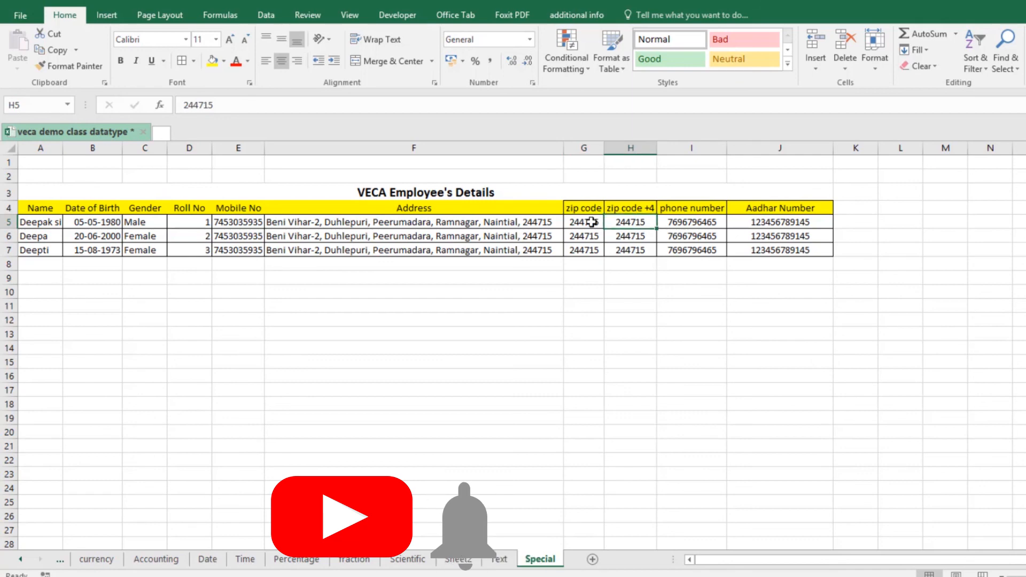
{"action": "left_click_drag", "start_coordinate": [591, 223], "coordinate": [594, 251]}
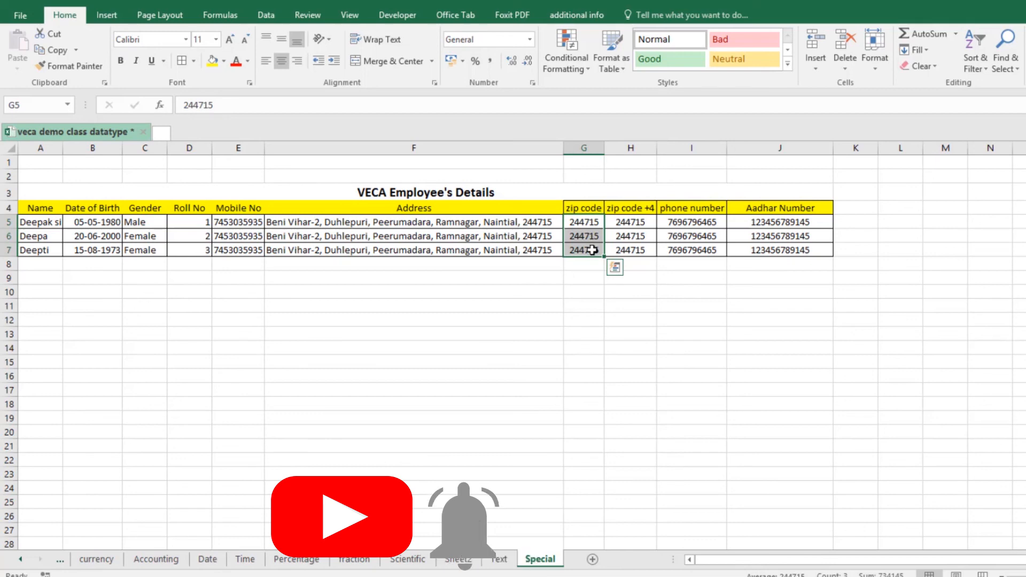
{"action": "key", "text": "ctrl+1"}
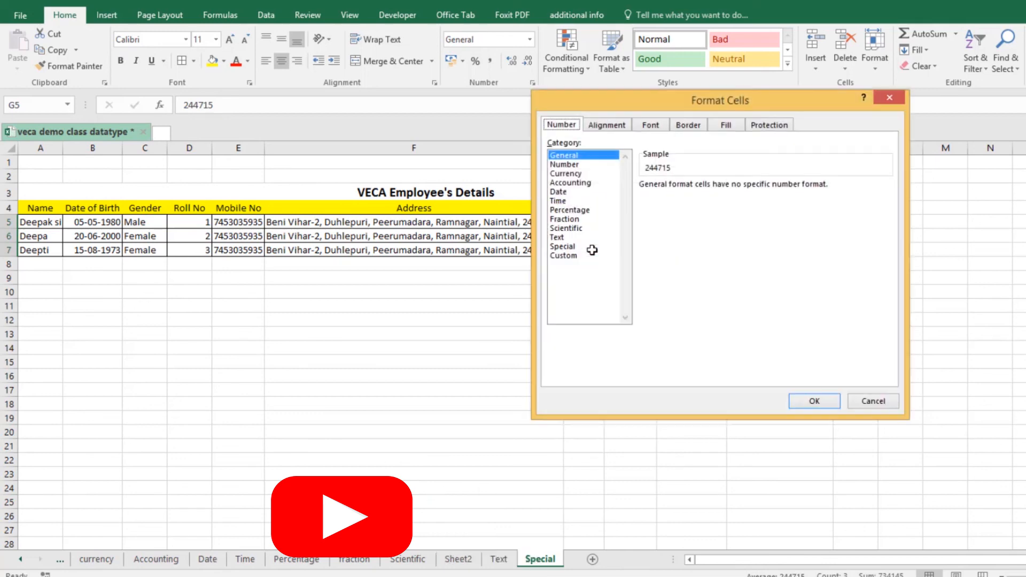
{"action": "left_click", "coordinate": [562, 246]}
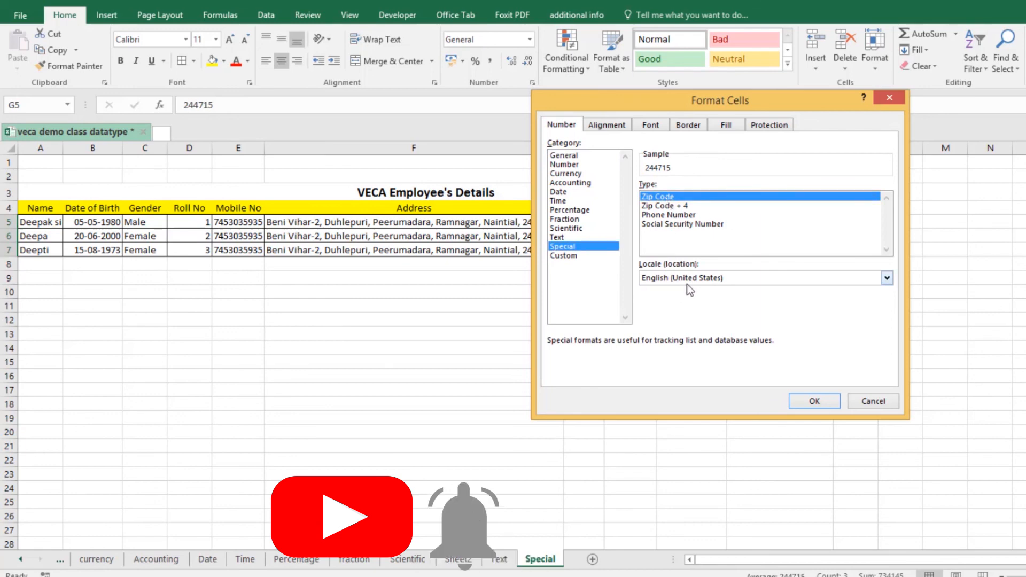
{"action": "left_click", "coordinate": [815, 401]}
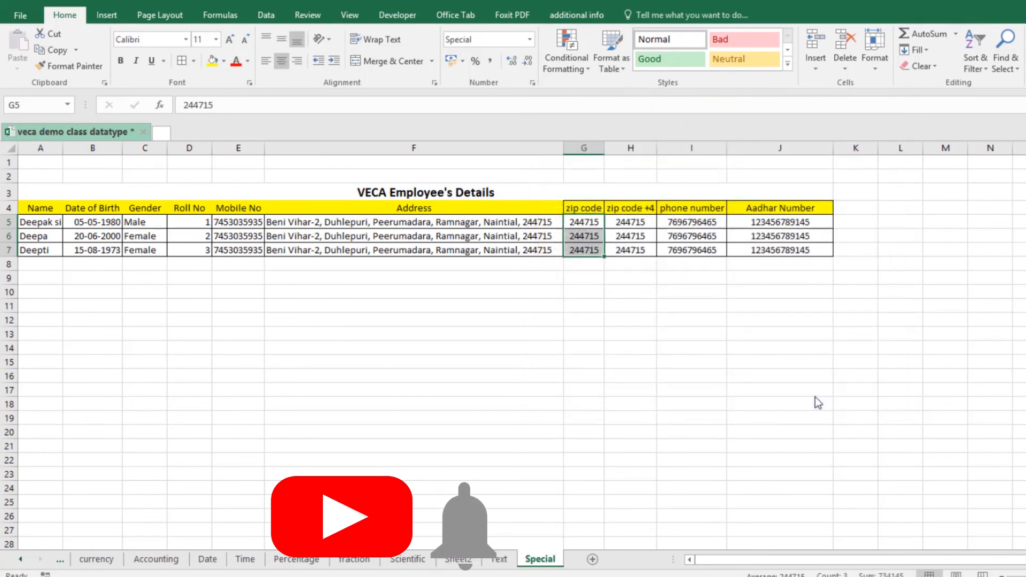
{"action": "left_click", "coordinate": [690, 362]}
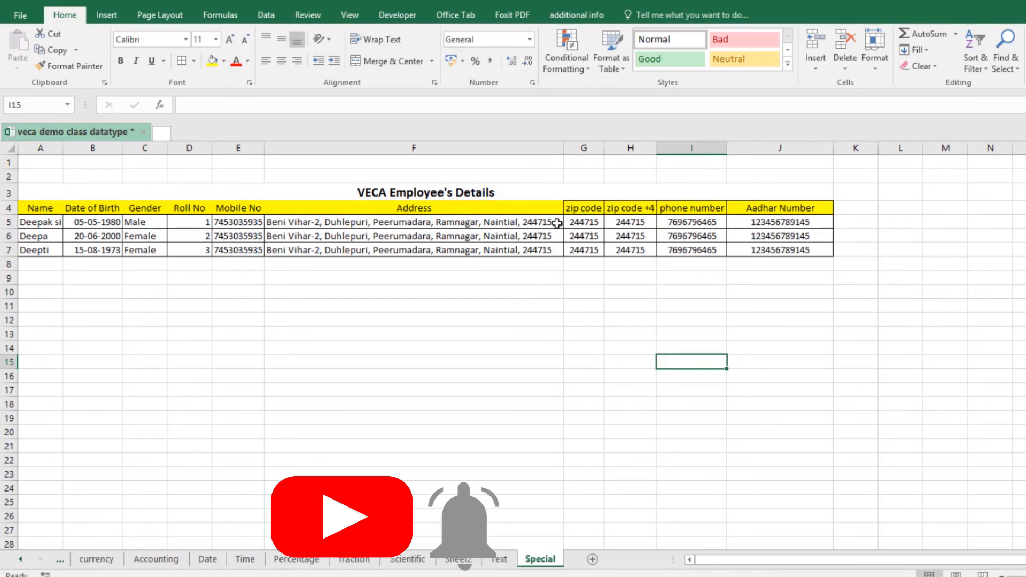
Apply the Special format Zip Code + 4 to the values in H5:H7.
{"action": "left_click", "coordinate": [593, 225]}
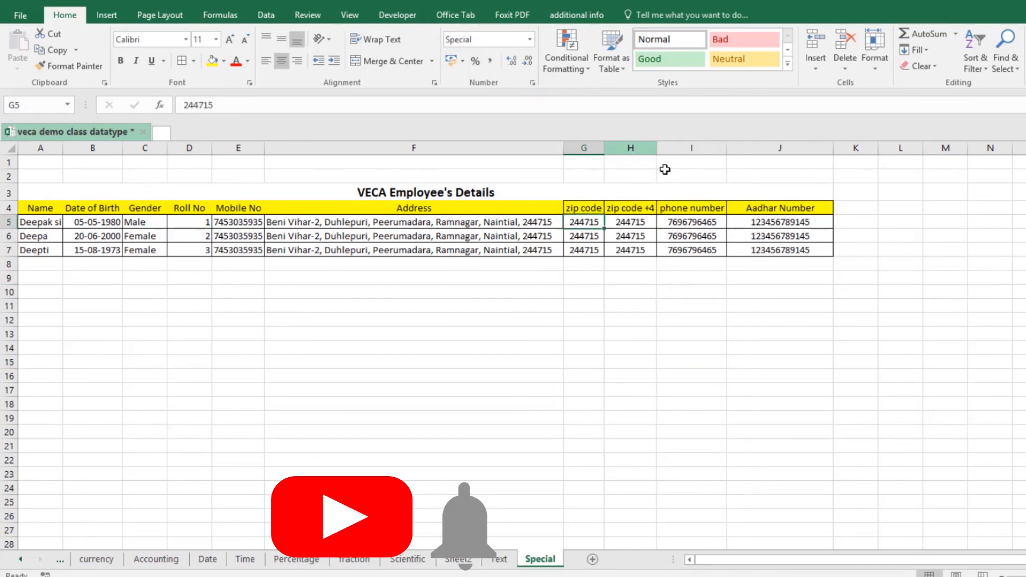
{"action": "left_click", "coordinate": [630, 220]}
{"action": "left_click", "coordinate": [689, 241]}
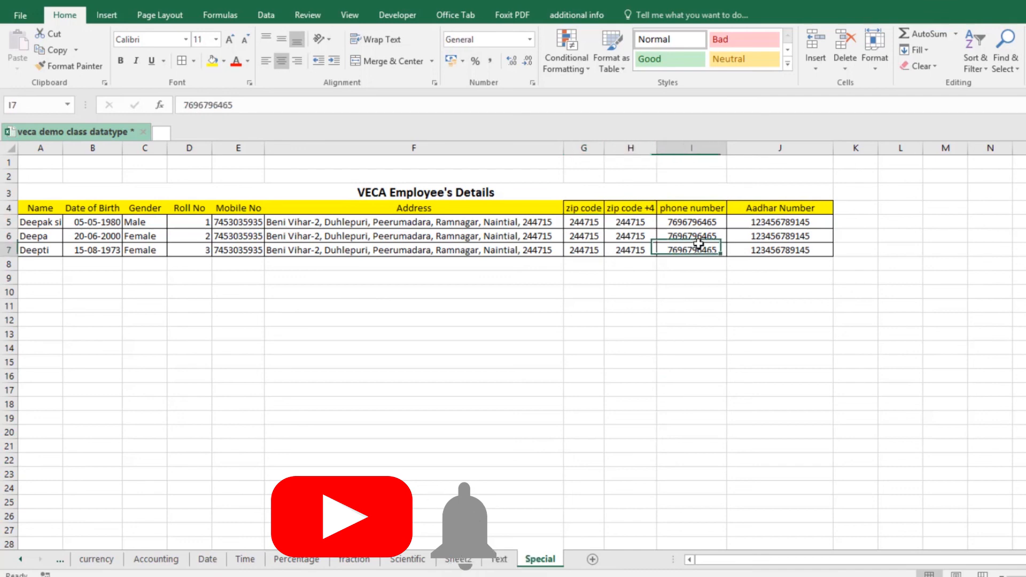
{"action": "left_click_drag", "start_coordinate": [631, 222], "coordinate": [640, 248]}
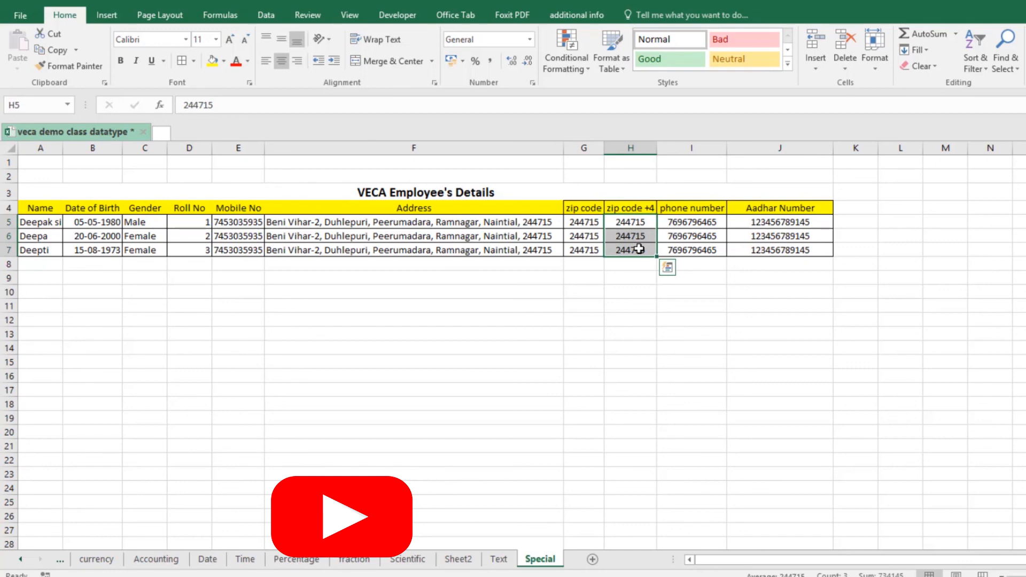
{"action": "key", "text": "ctrl+1"}
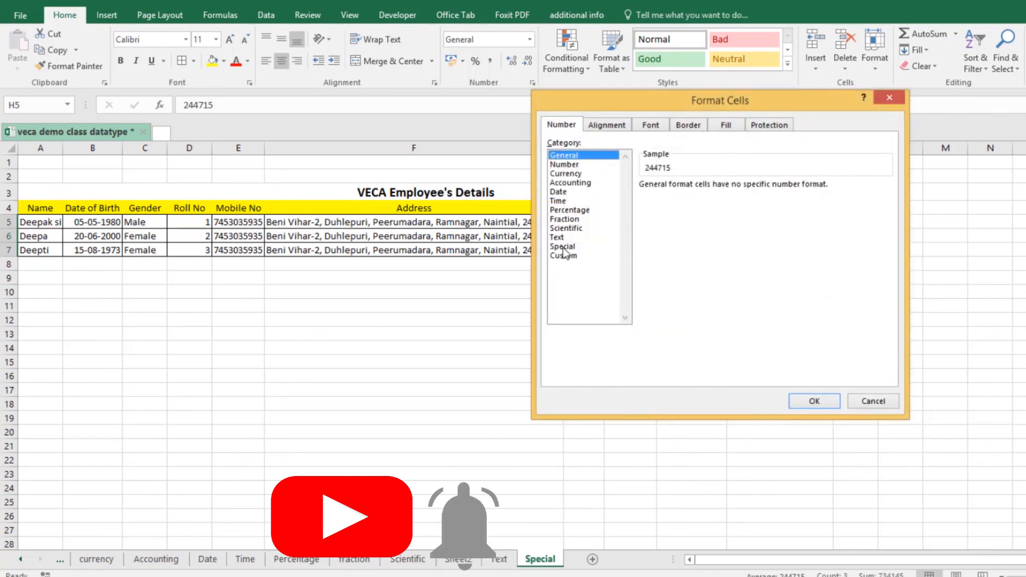
{"action": "left_click", "coordinate": [563, 247]}
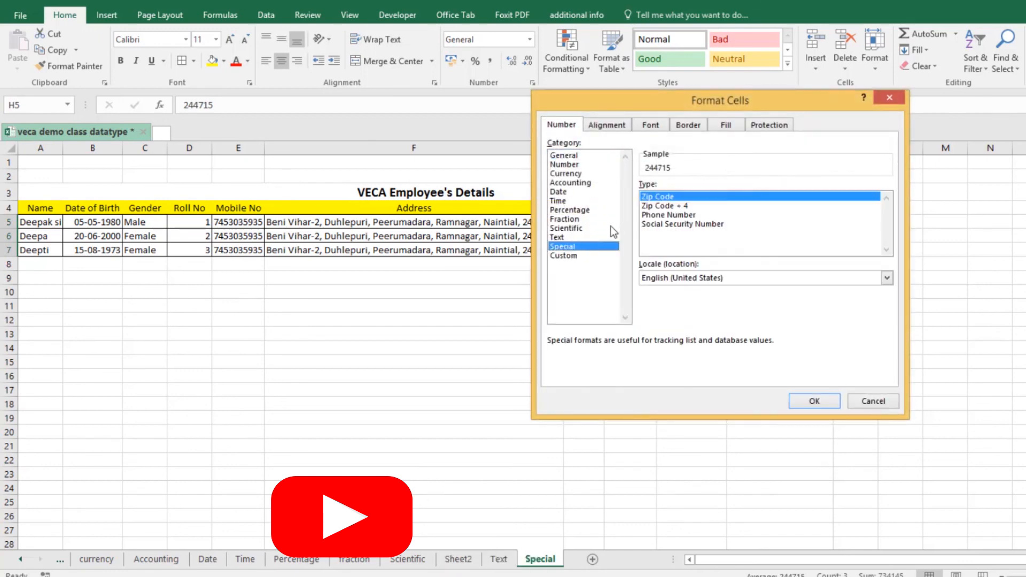
{"action": "left_click", "coordinate": [674, 206]}
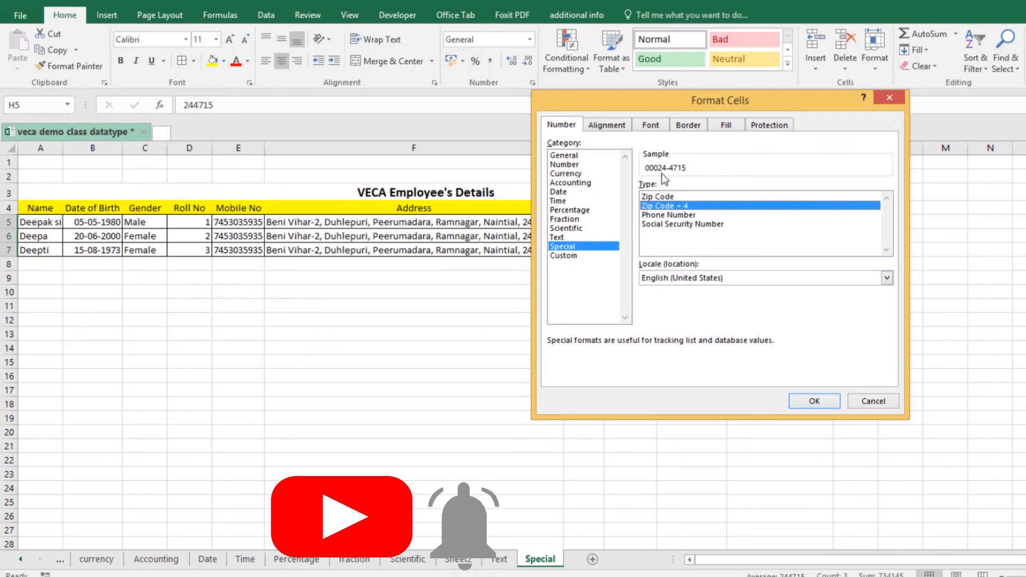
{"action": "left_click", "coordinate": [815, 402]}
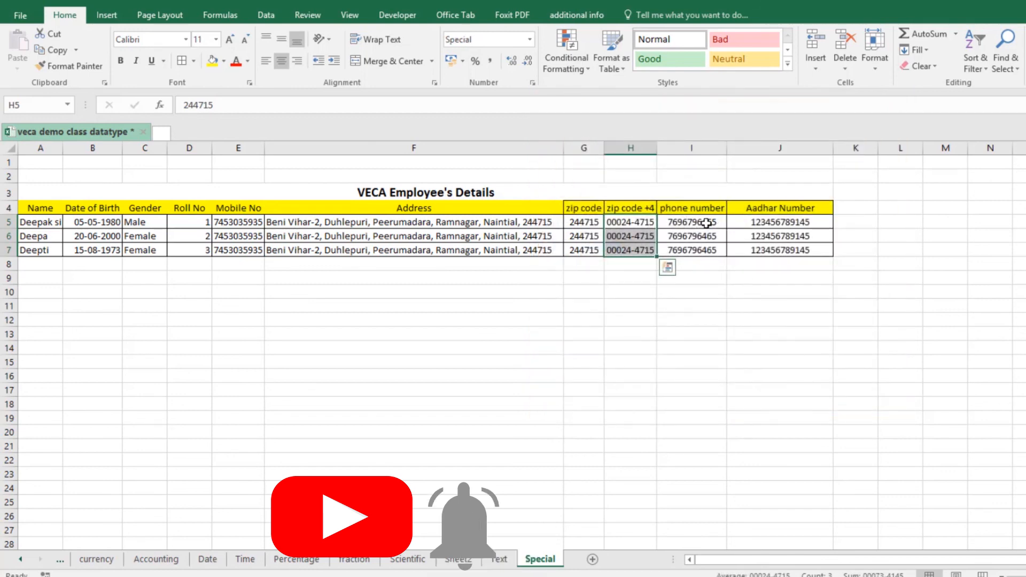
Apply the Special format Phone Number to the phone numbers in I5:I7, with the English (United States) locale.
{"action": "left_click_drag", "start_coordinate": [706, 223], "coordinate": [679, 244]}
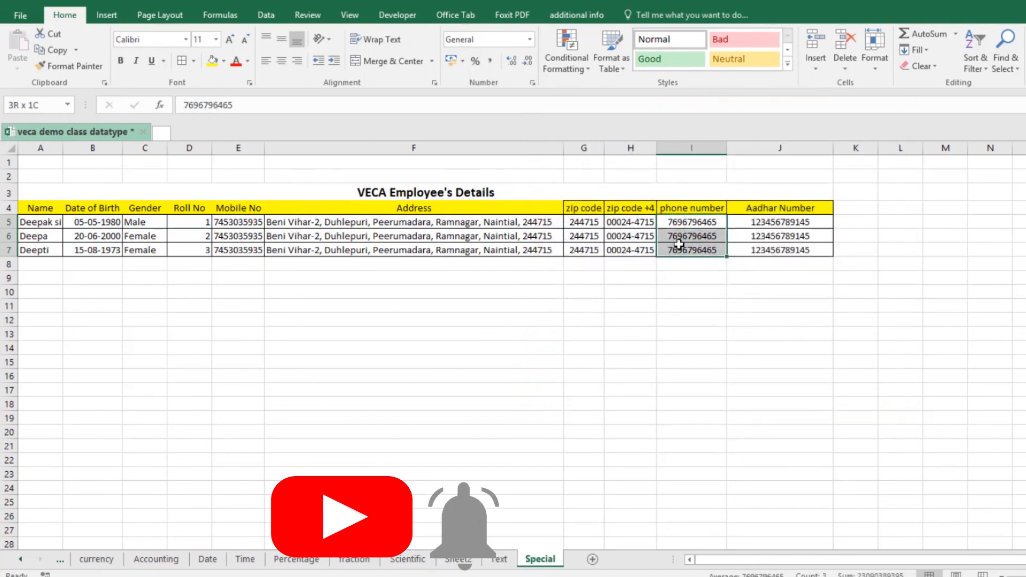
{"action": "left_click", "coordinate": [534, 41]}
{"action": "left_click", "coordinate": [515, 395]}
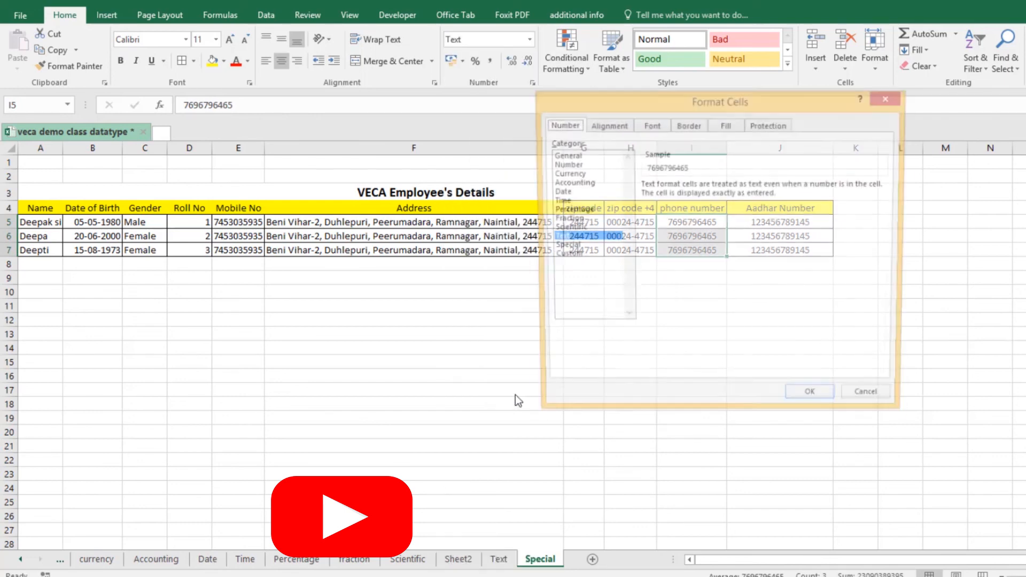
{"action": "left_click", "coordinate": [565, 247]}
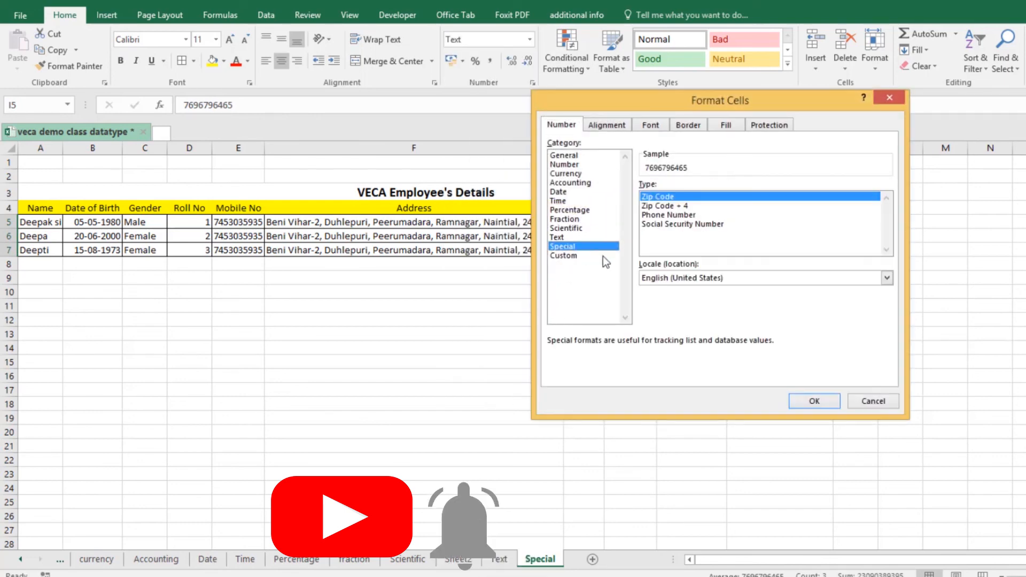
{"action": "left_click", "coordinate": [682, 215]}
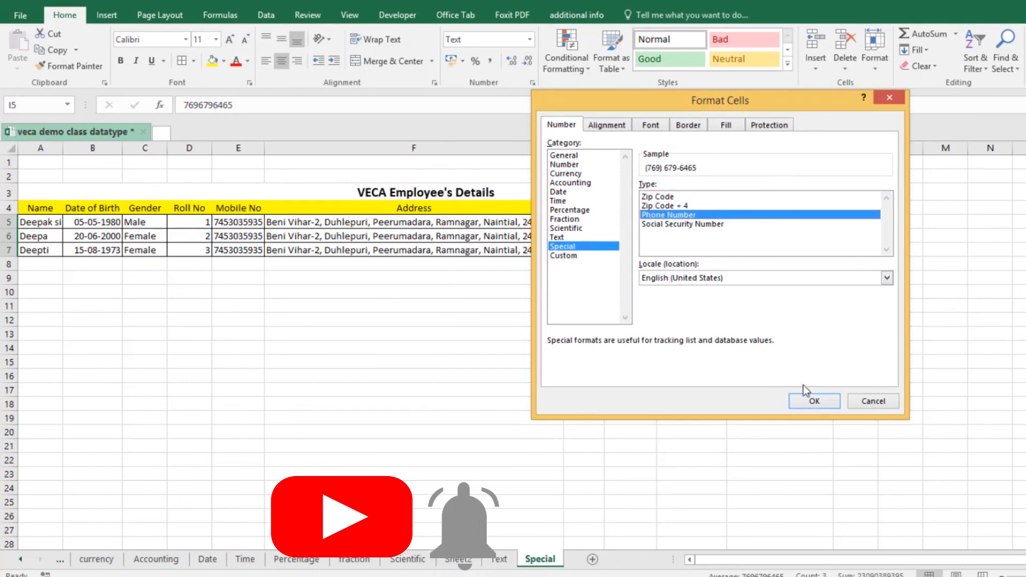
{"action": "left_click", "coordinate": [813, 401]}
{"action": "left_click", "coordinate": [797, 363]}
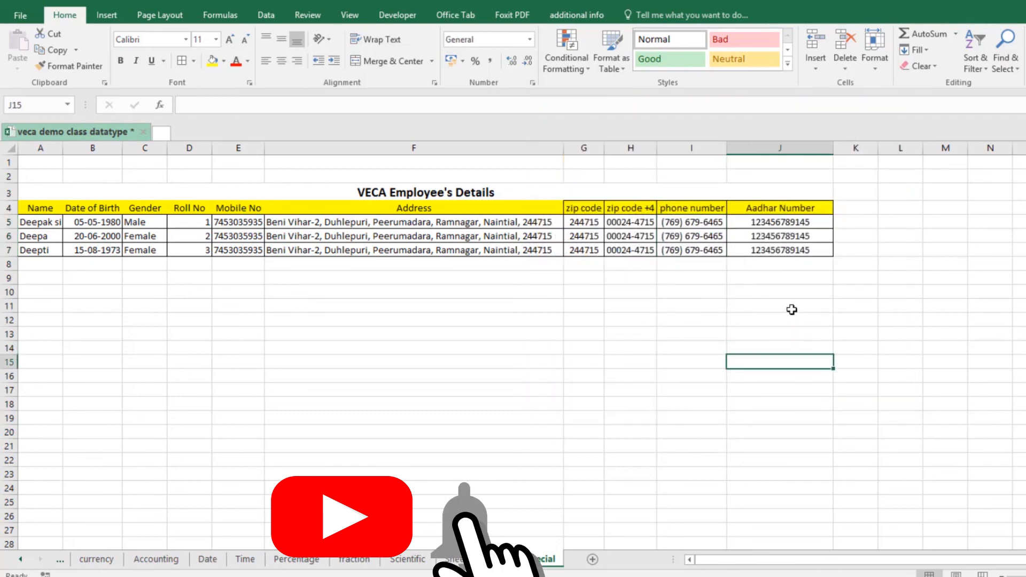
Apply the Special format Social Security Number to the Aadhar numbers in J5:J7, with the English (United States) locale.
{"action": "left_click", "coordinate": [790, 220]}
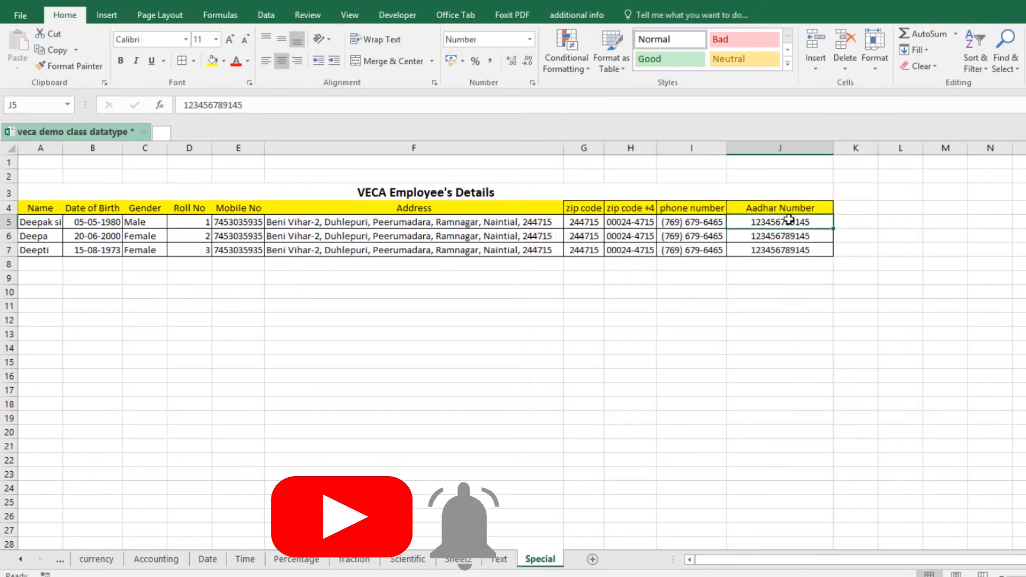
{"action": "left_click_drag", "start_coordinate": [789, 220], "coordinate": [797, 250]}
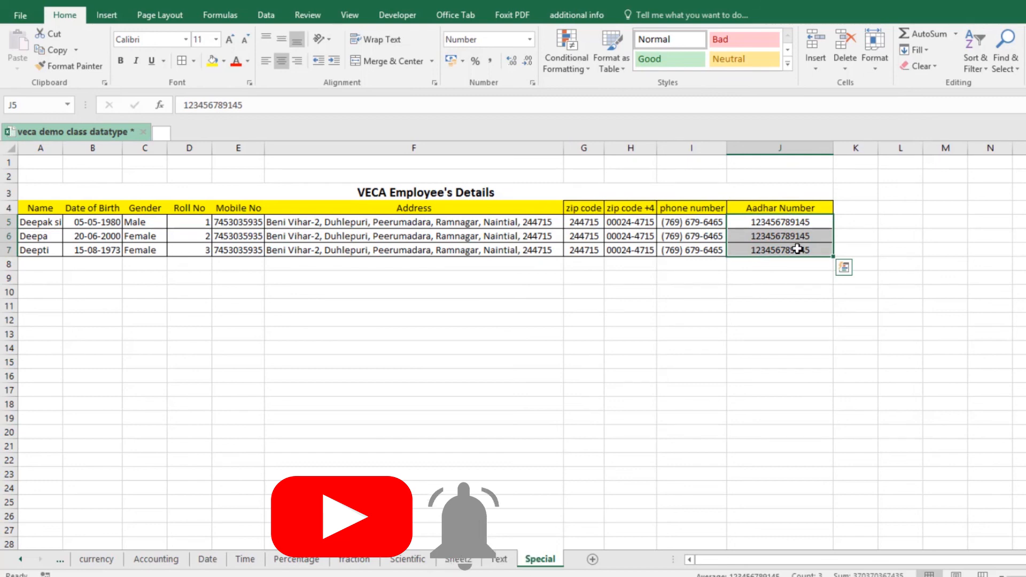
{"action": "key", "text": "ctrl+1"}
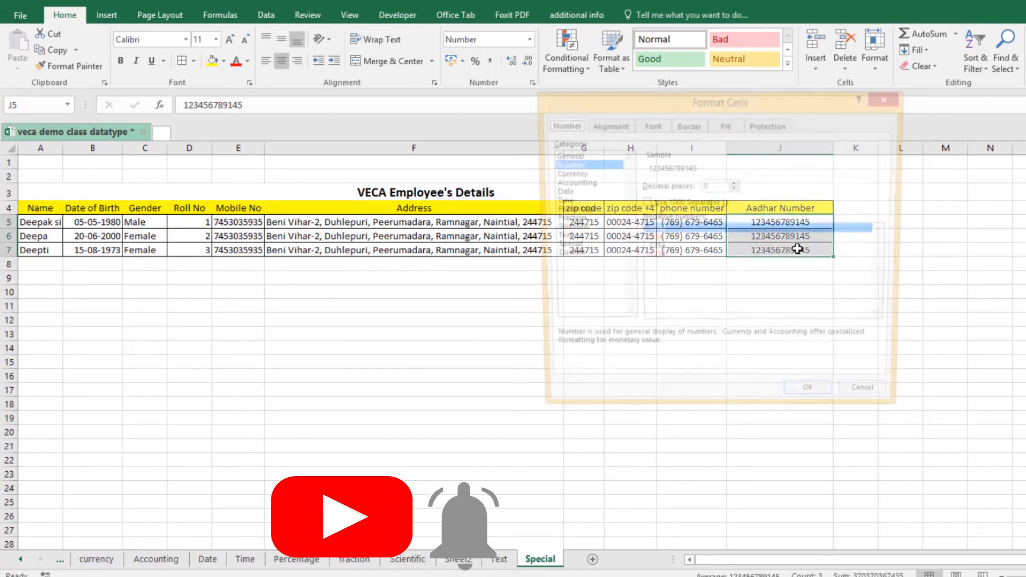
{"action": "left_click", "coordinate": [562, 246]}
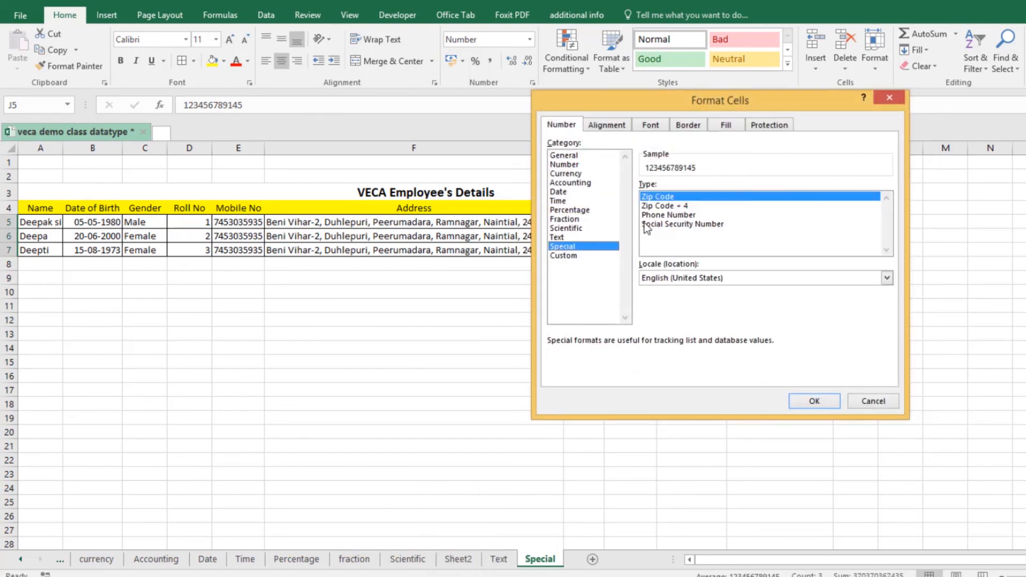
{"action": "left_click", "coordinate": [663, 224]}
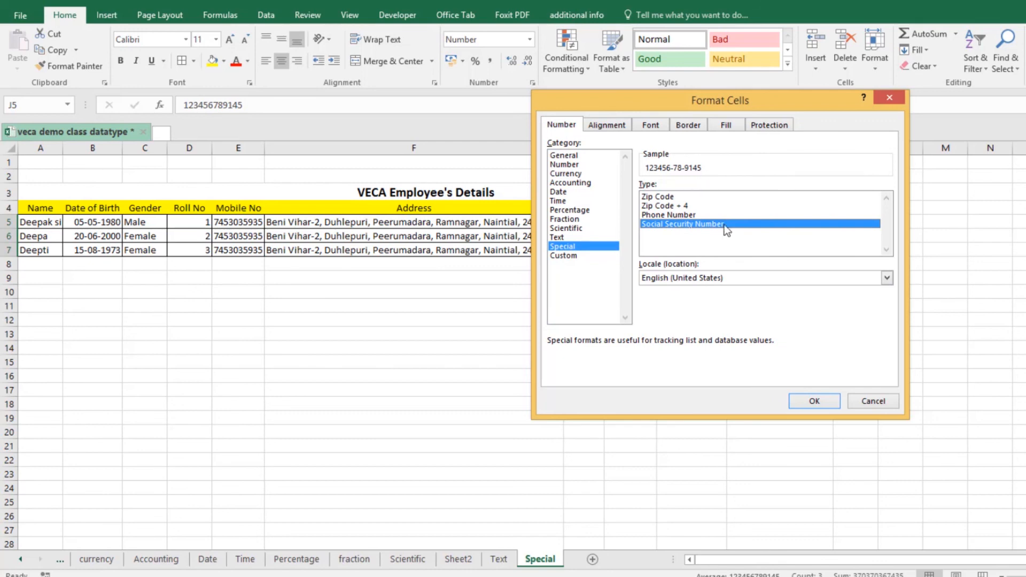
{"action": "left_click", "coordinate": [814, 401]}
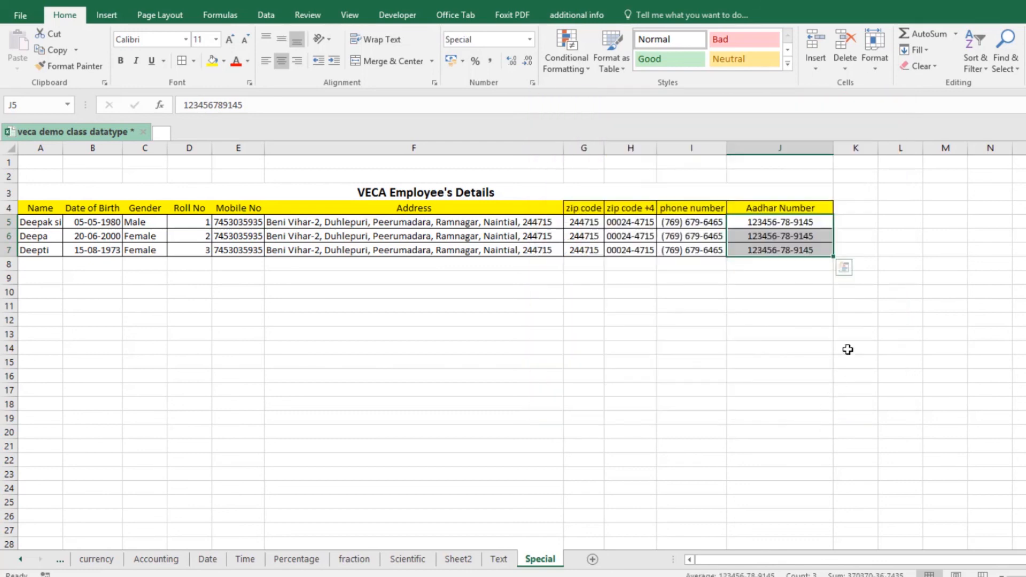
{"action": "left_click", "coordinate": [790, 362]}
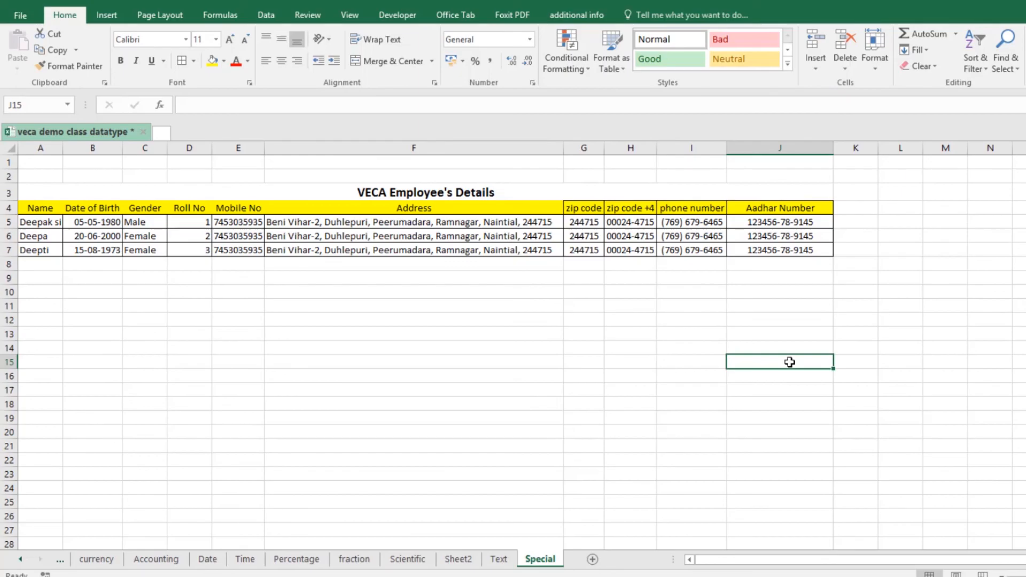